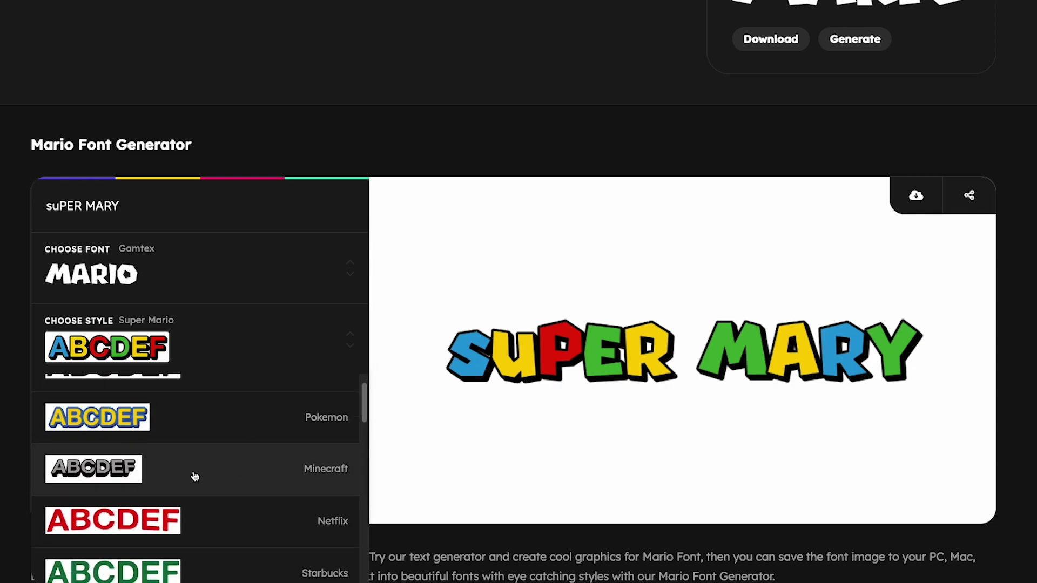
Switch the preview style to Minecraft, then to Twitch
click(194, 477)
click(303, 348)
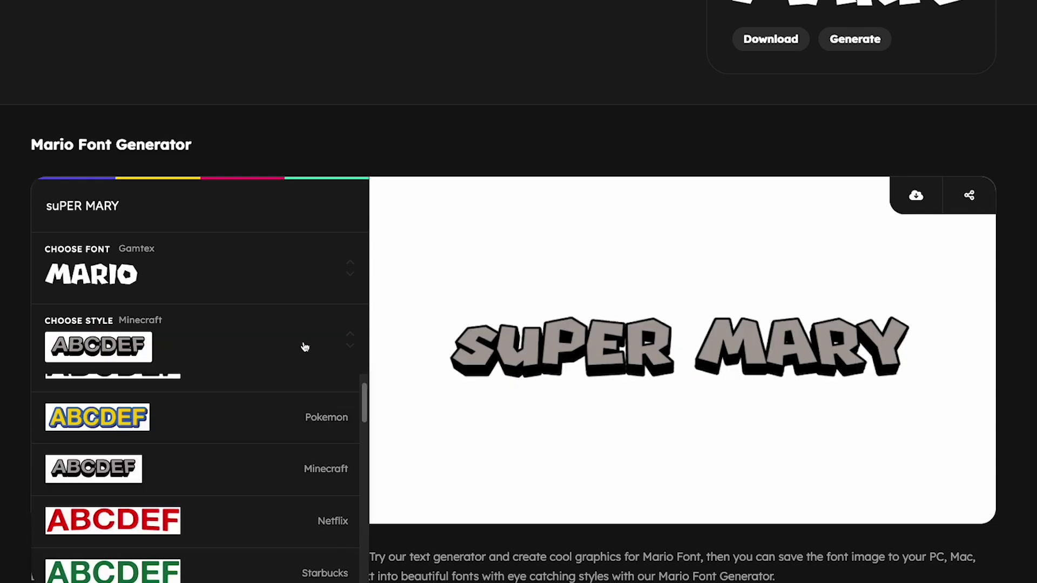
scroll(257, 419, down, 1)
click(243, 462)
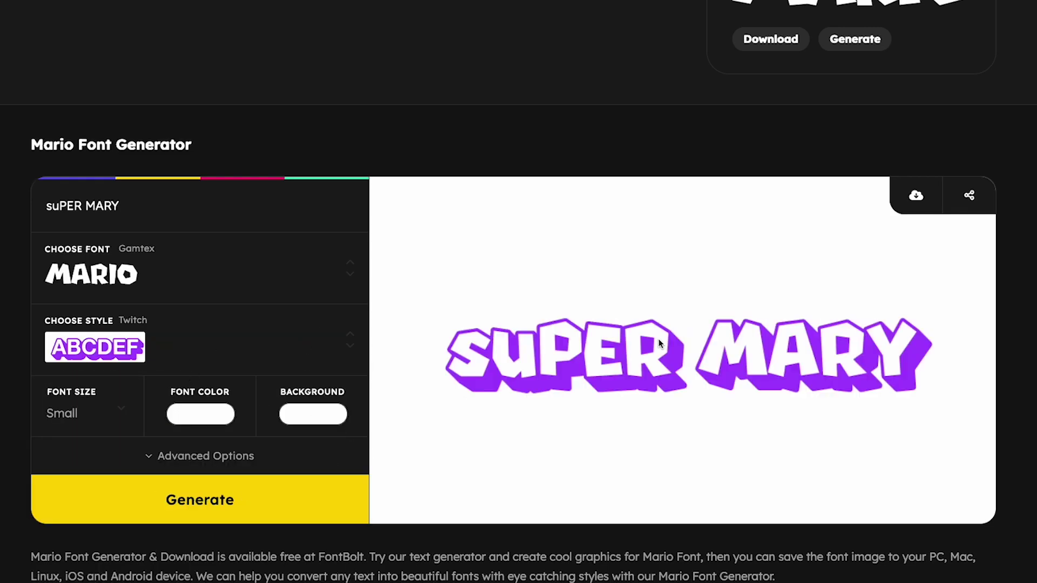
Regenerate the preview at the largest font size
click(119, 412)
click(122, 438)
click(226, 510)
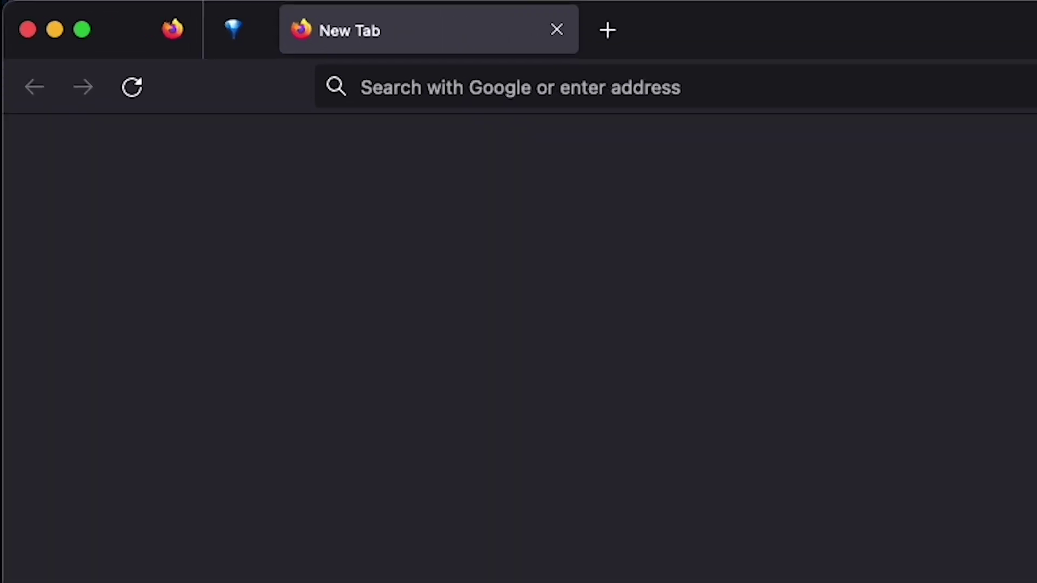
text(fontbolt.com)
Go to fontbolt.com and search the site for 'mario' fonts
key(Return)
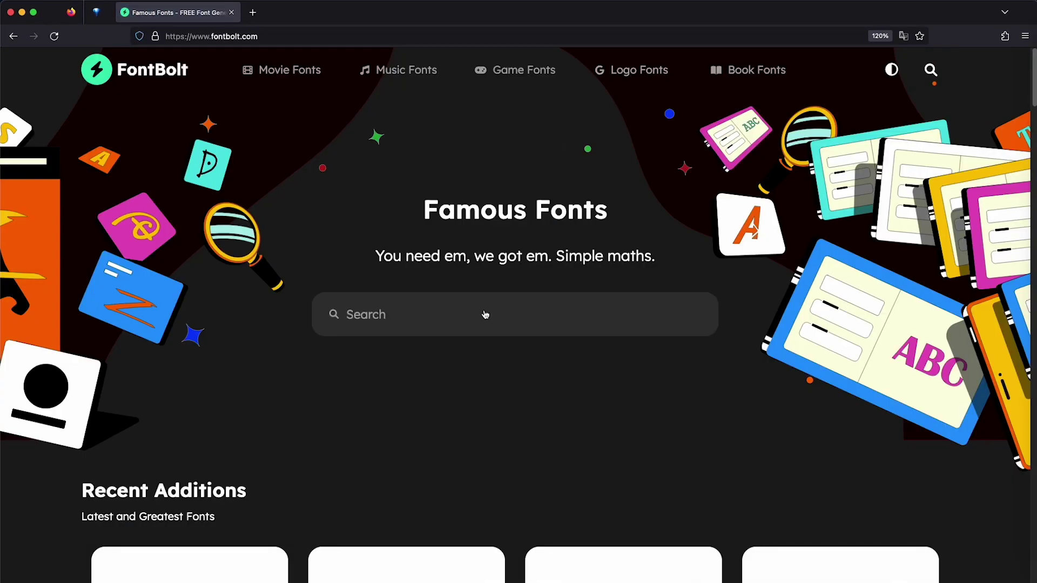
click(485, 315)
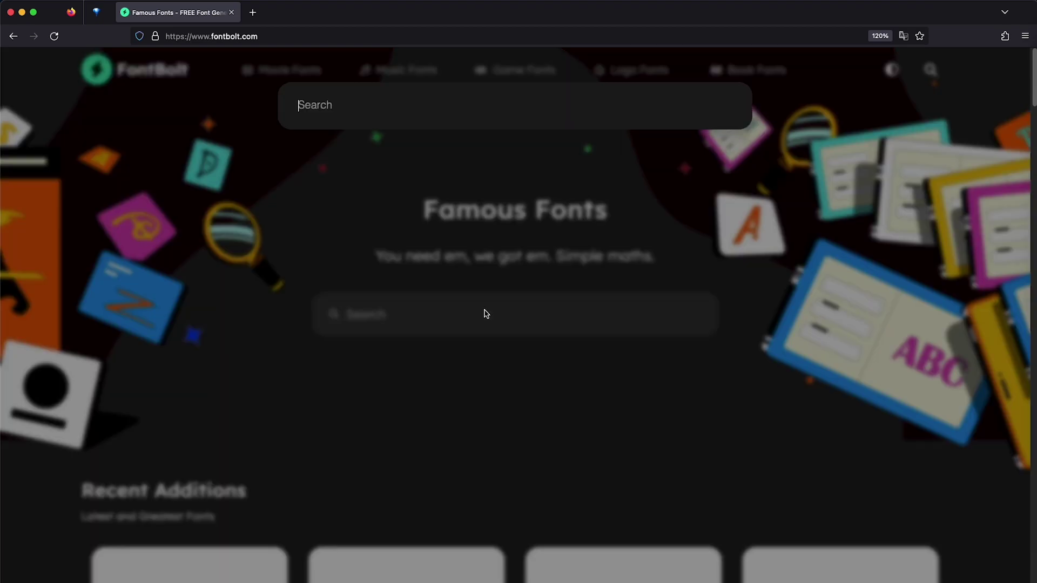
text(mario)
key(Return)
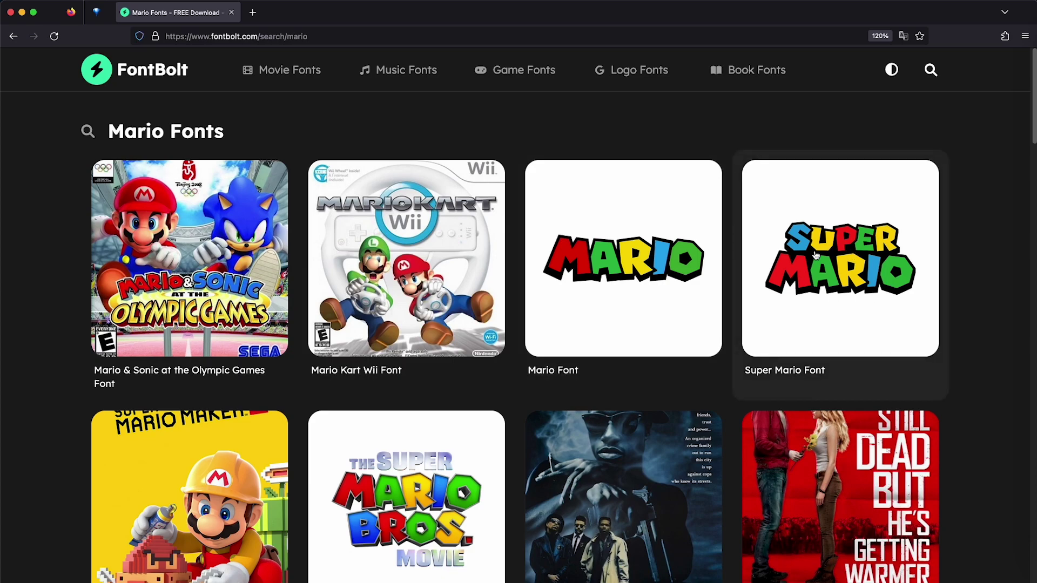
scroll(518, 244, down, 3)
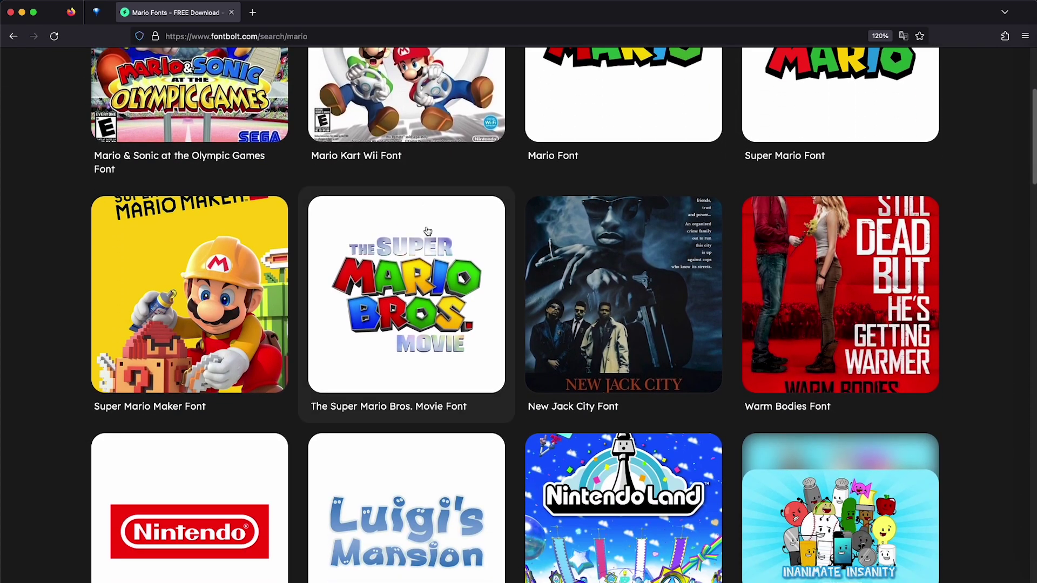
scroll(518, 239, up, 3)
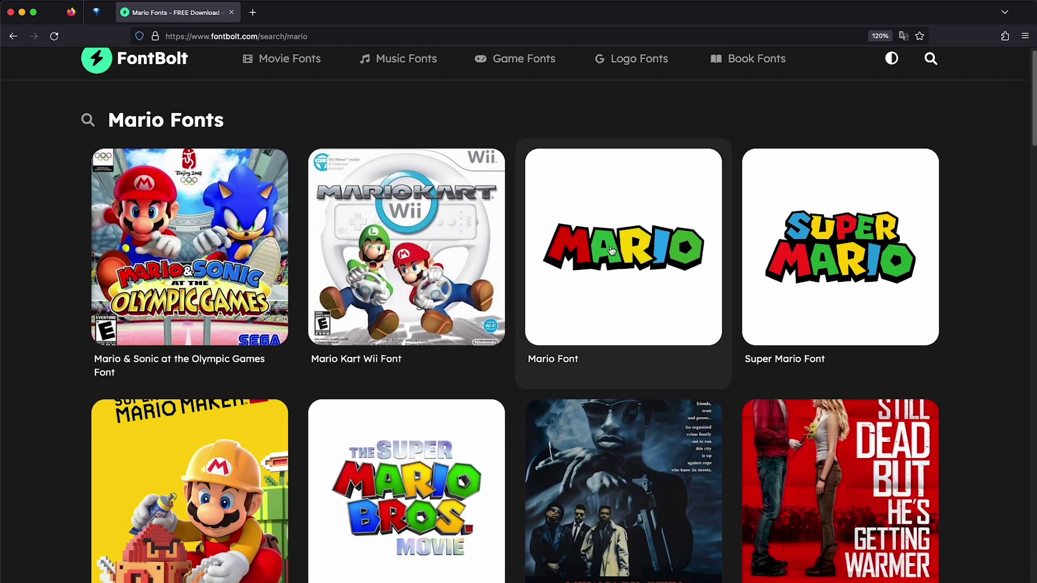
Open the Mario Font result and read the description naming Gamtex as the similar font
click(611, 252)
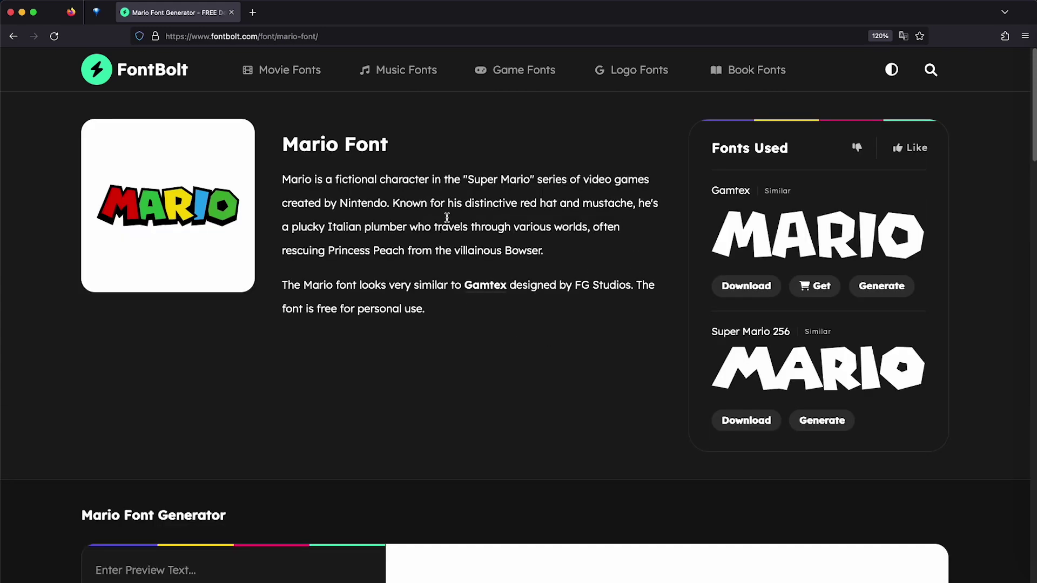
drag(338, 141, 486, 213)
click(528, 284)
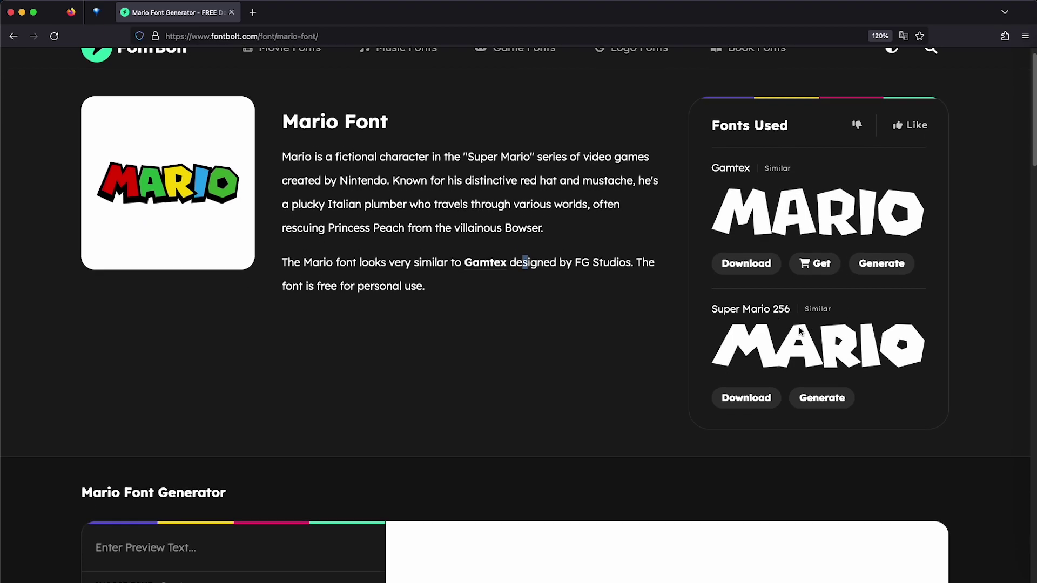
scroll(598, 289, down, 3)
scroll(435, 256, down, 2)
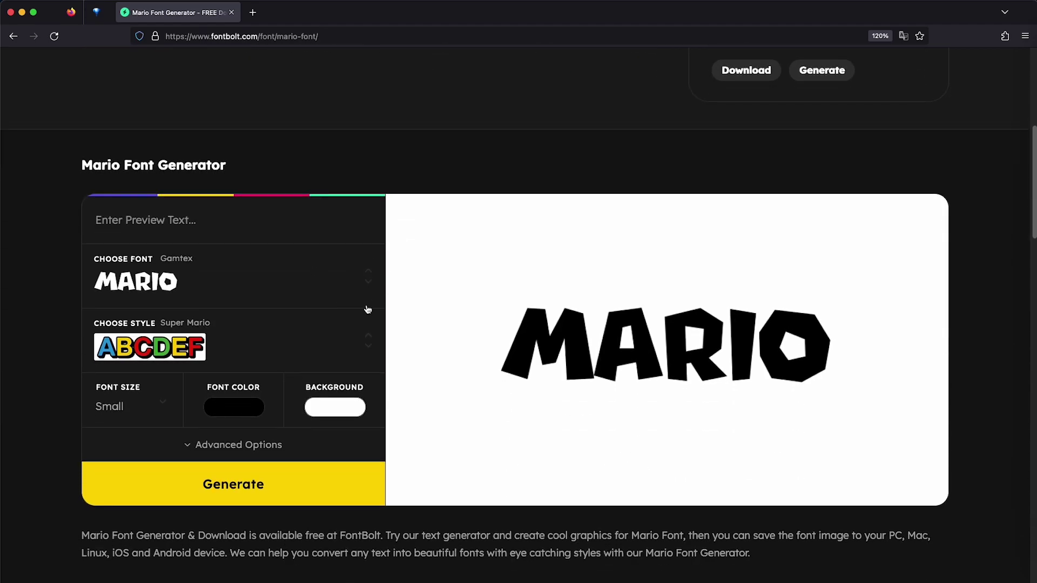
scroll(450, 345, up, 2)
scroll(648, 268, up, 1)
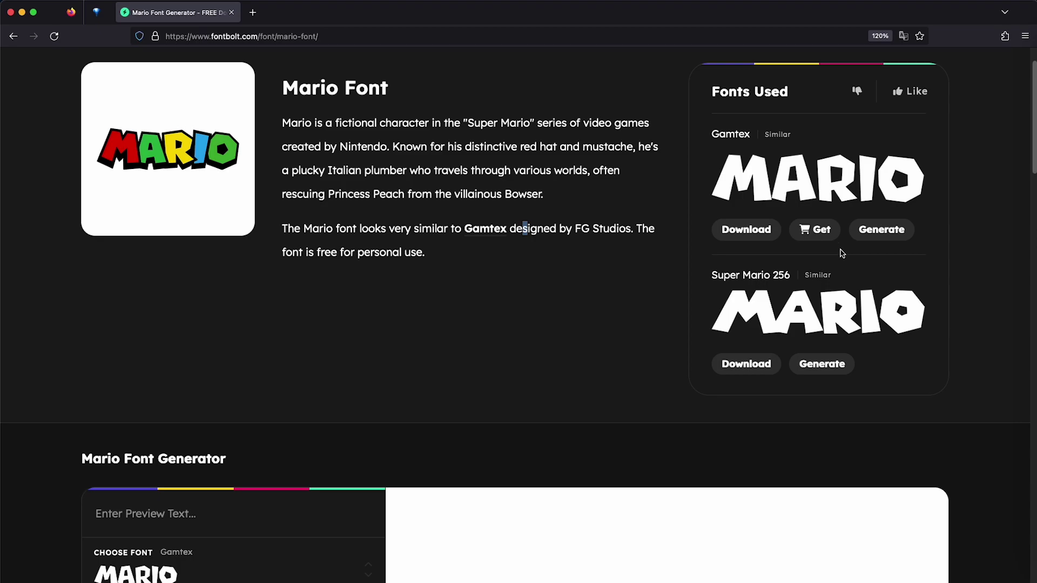
scroll(669, 244, down, 3)
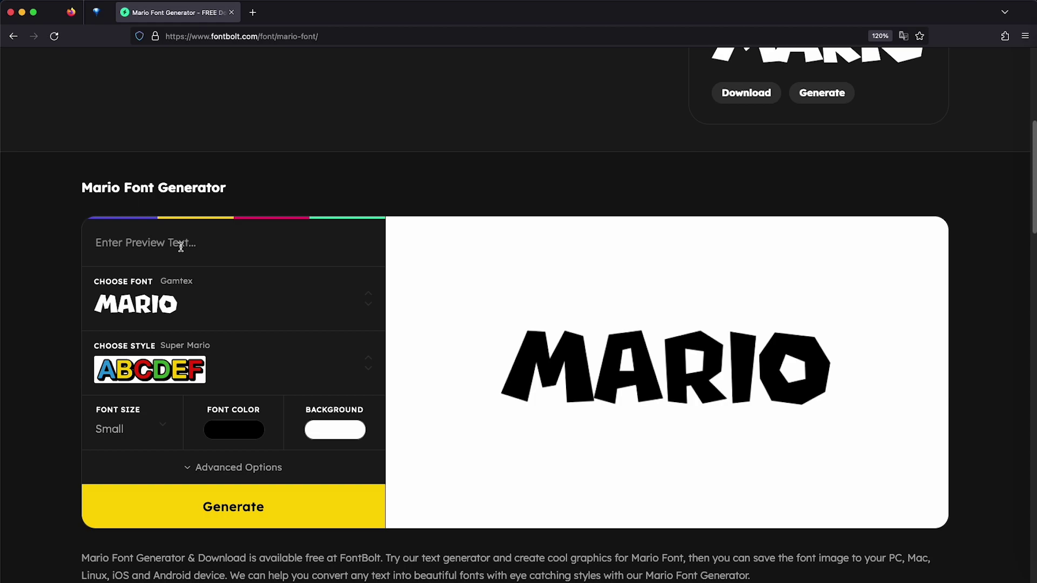
text(suPER )
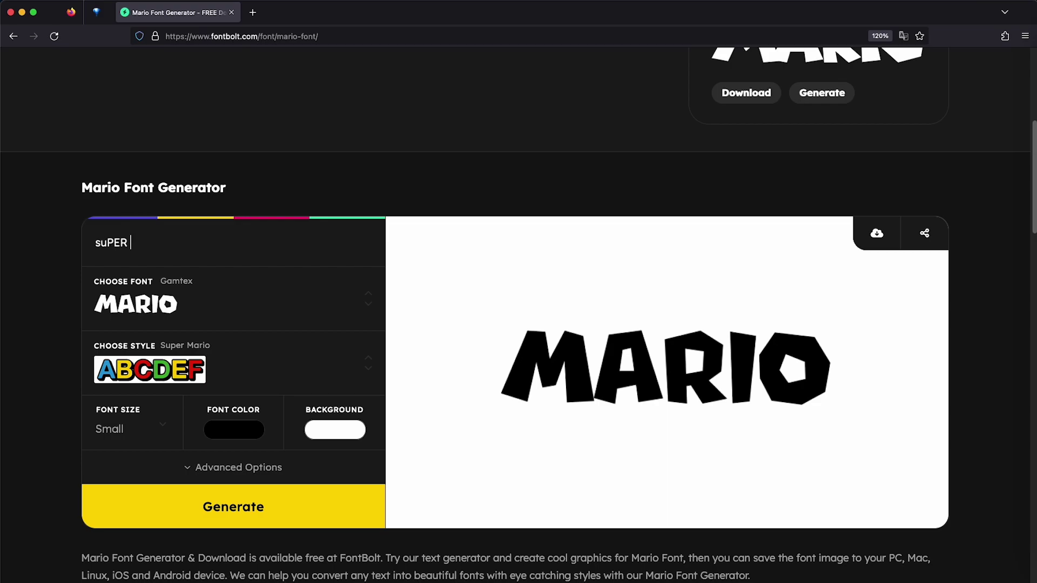
text(MARY)
Generate the 'SUPER MARY' preview and confirm Gamtex stays the selected font
click(248, 507)
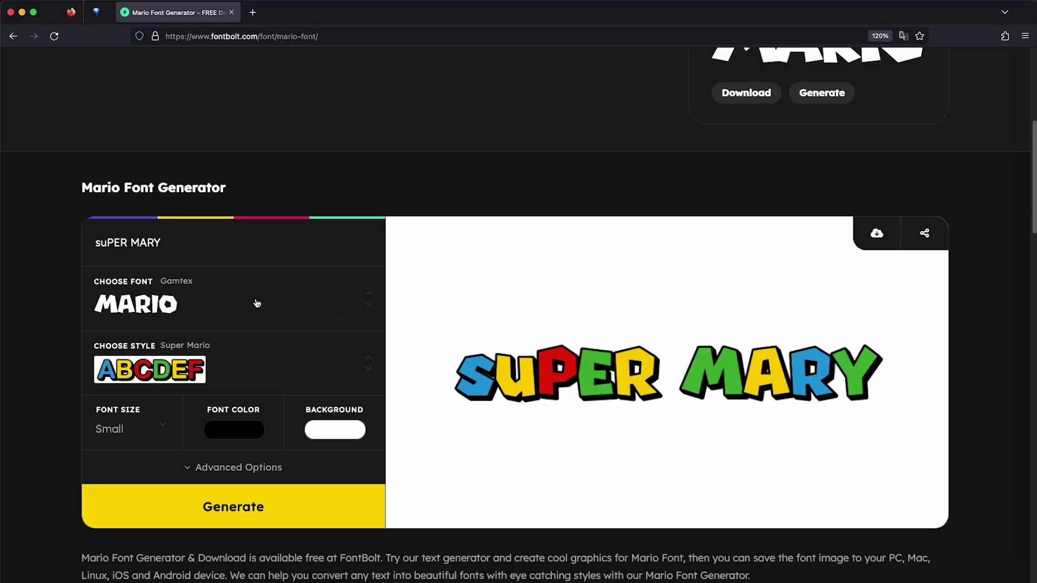
click(308, 306)
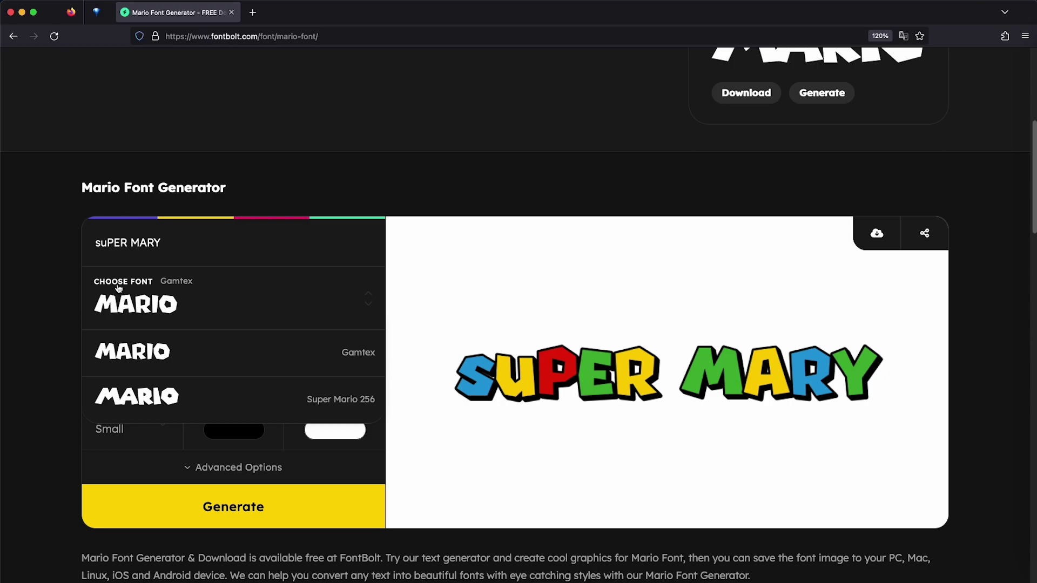
click(322, 306)
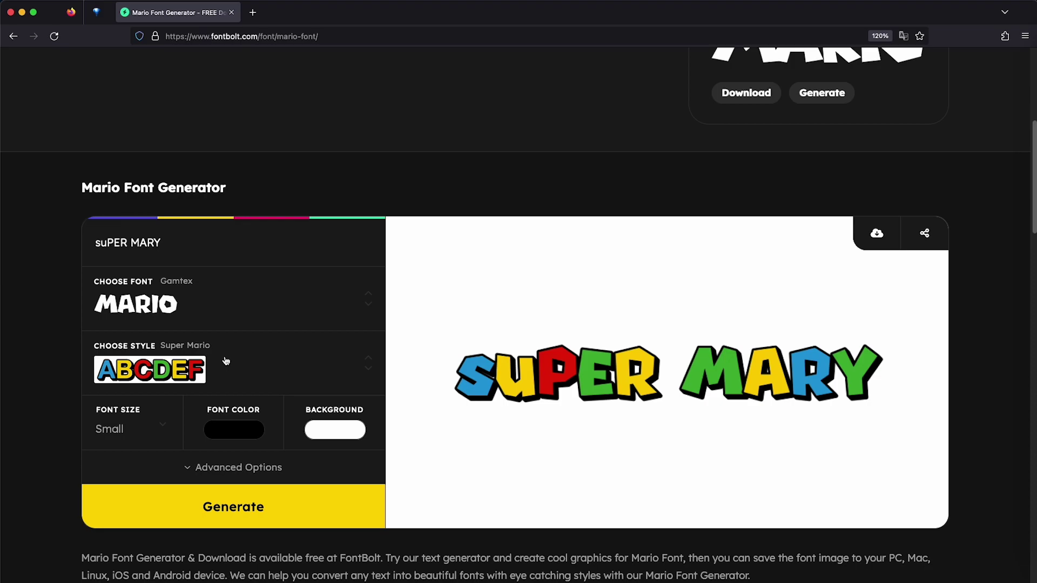
Try the Minecraft style on the preview, then switch it to Twitch
click(242, 371)
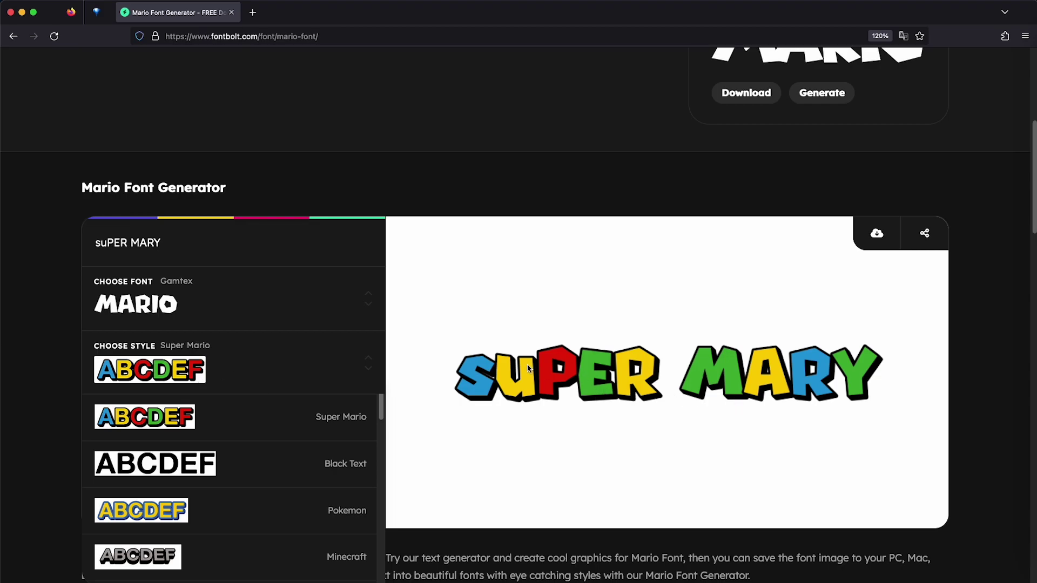
scroll(268, 490, down, 2)
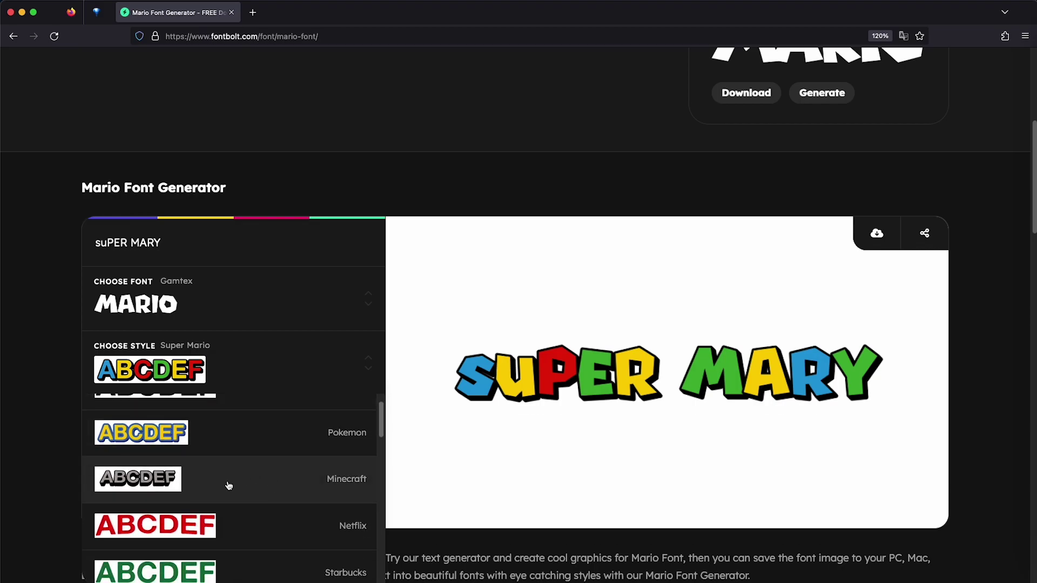
click(228, 485)
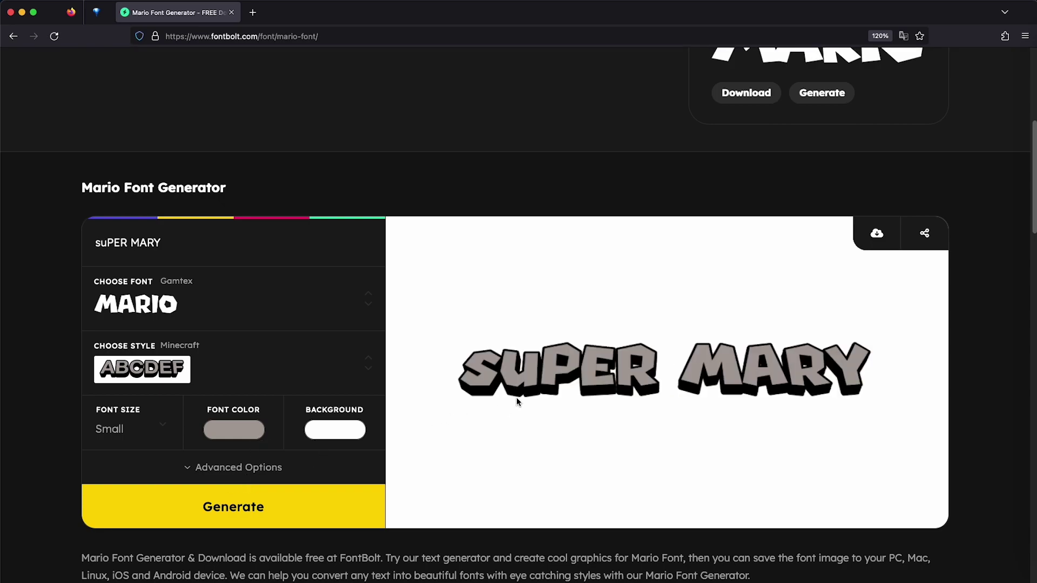
click(327, 370)
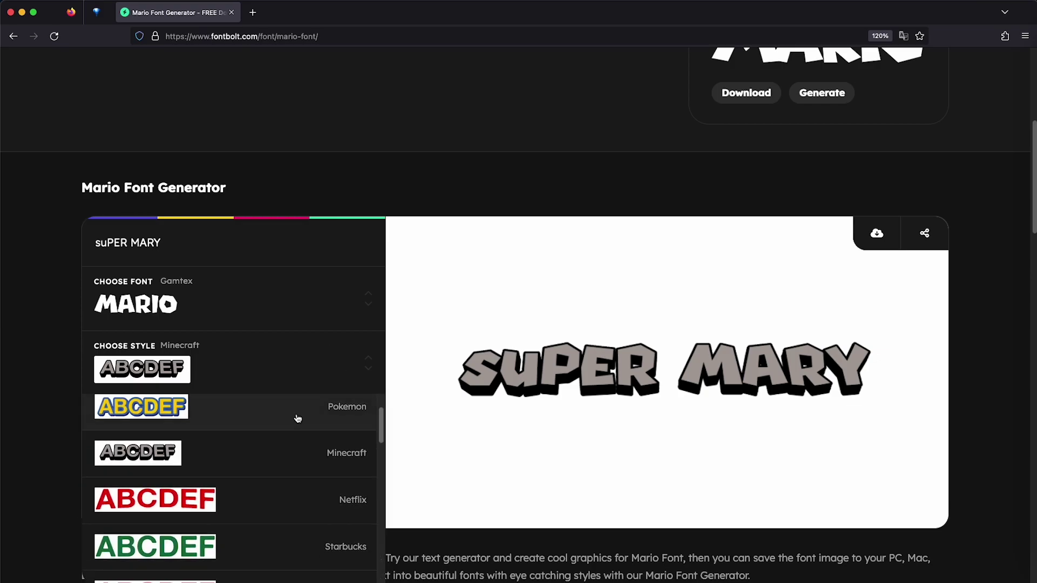
scroll(290, 431, down, 3)
scroll(289, 431, down, 1)
click(249, 459)
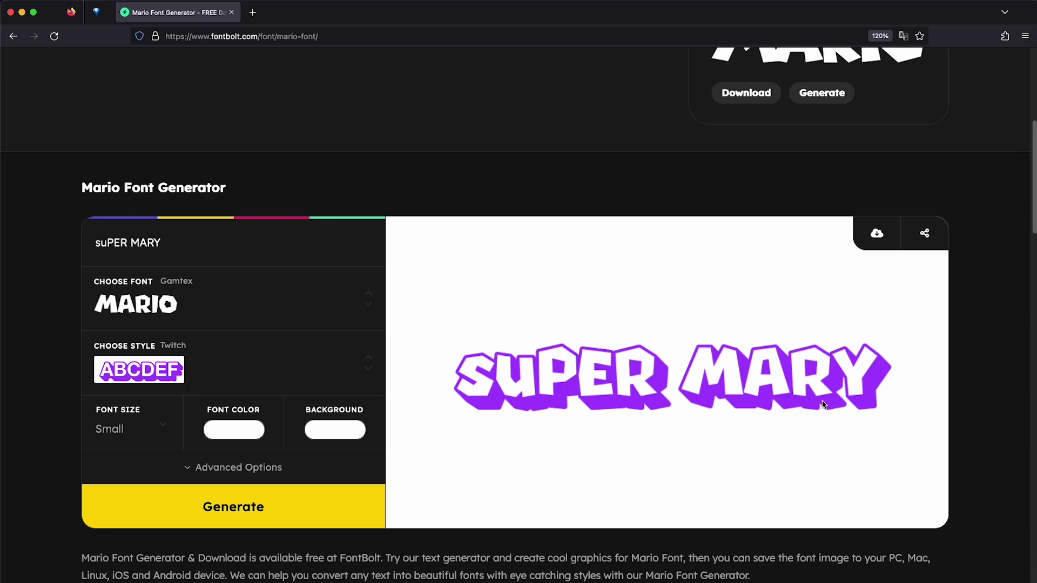
click(160, 431)
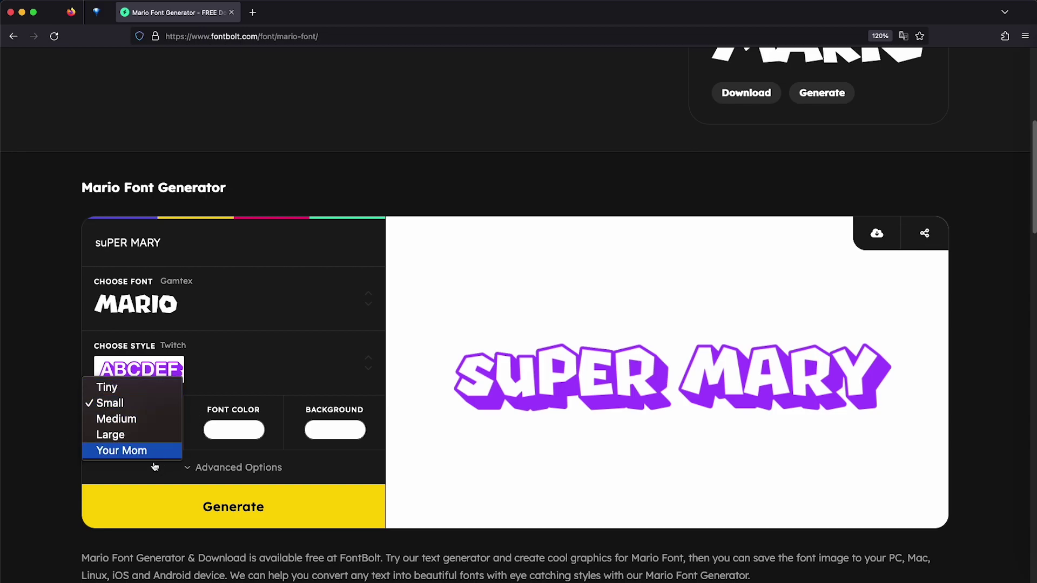
click(150, 451)
click(205, 495)
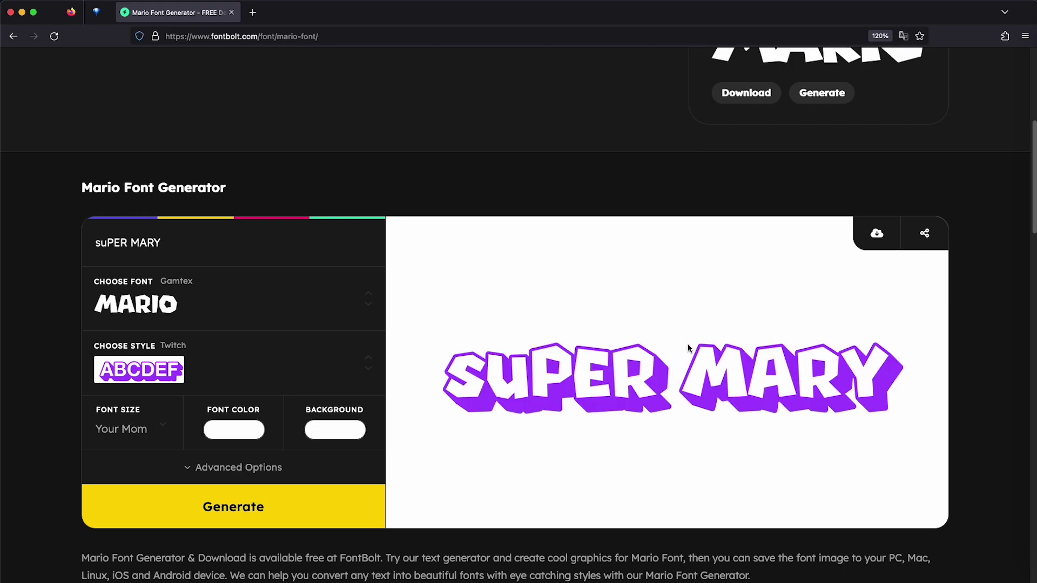
click(245, 438)
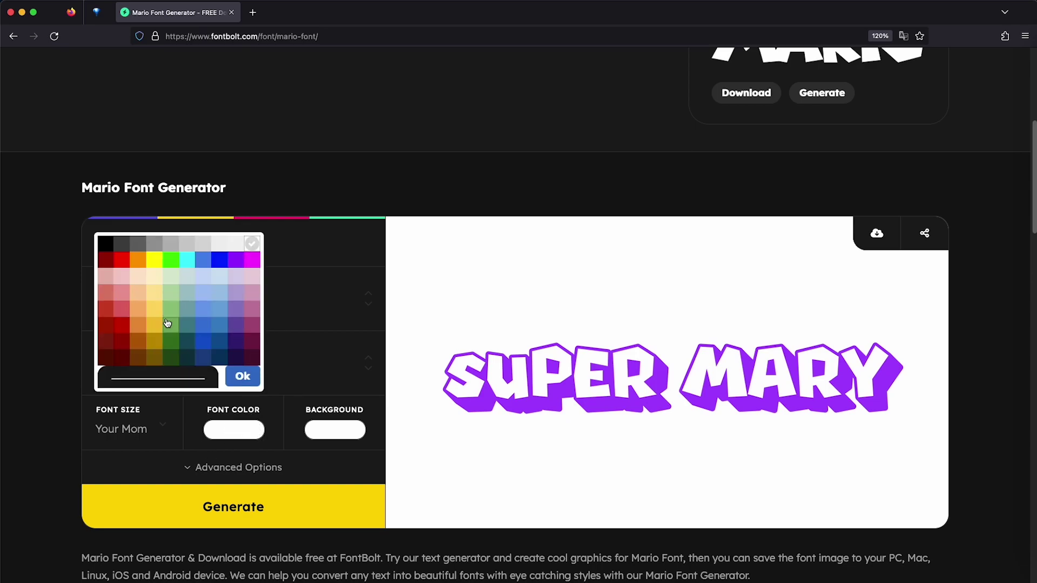
click(170, 259)
click(272, 521)
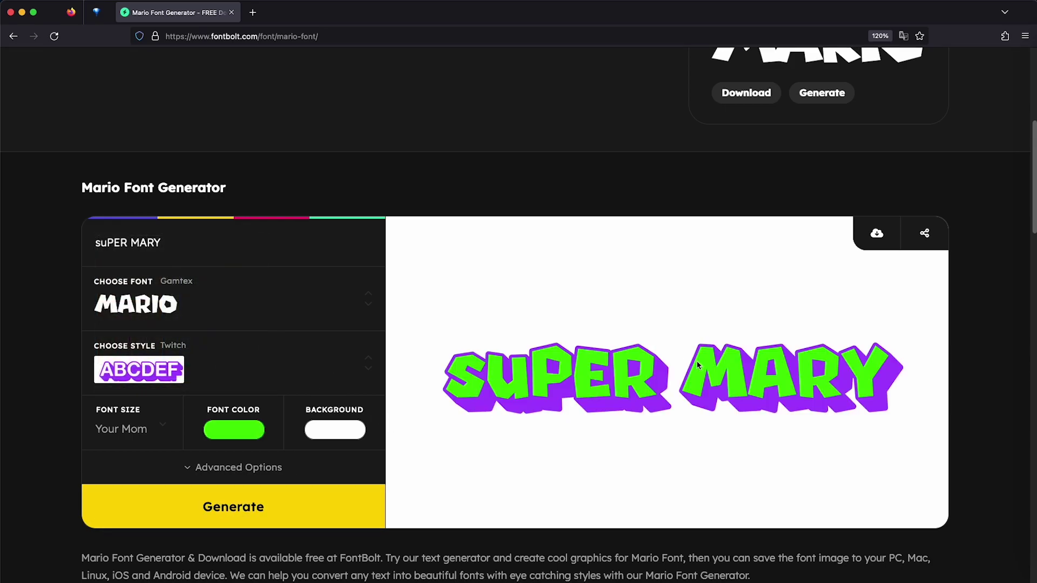
click(337, 434)
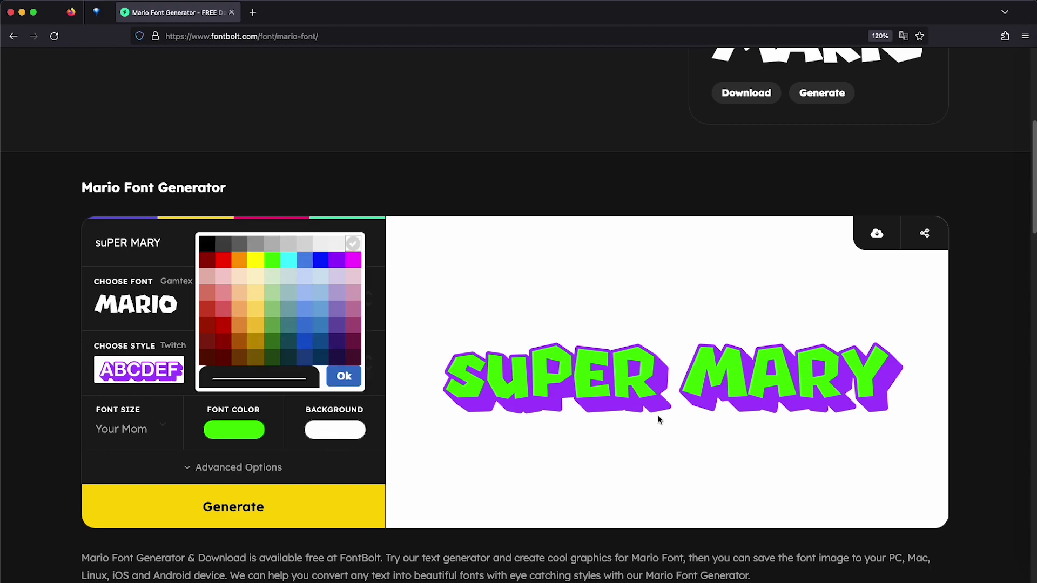
click(274, 348)
click(313, 517)
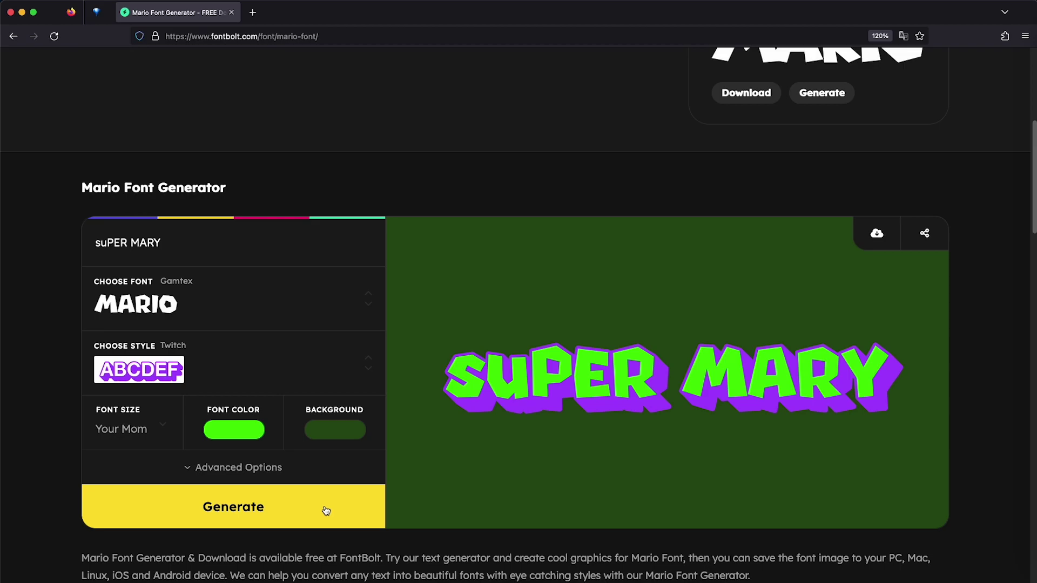
click(341, 429)
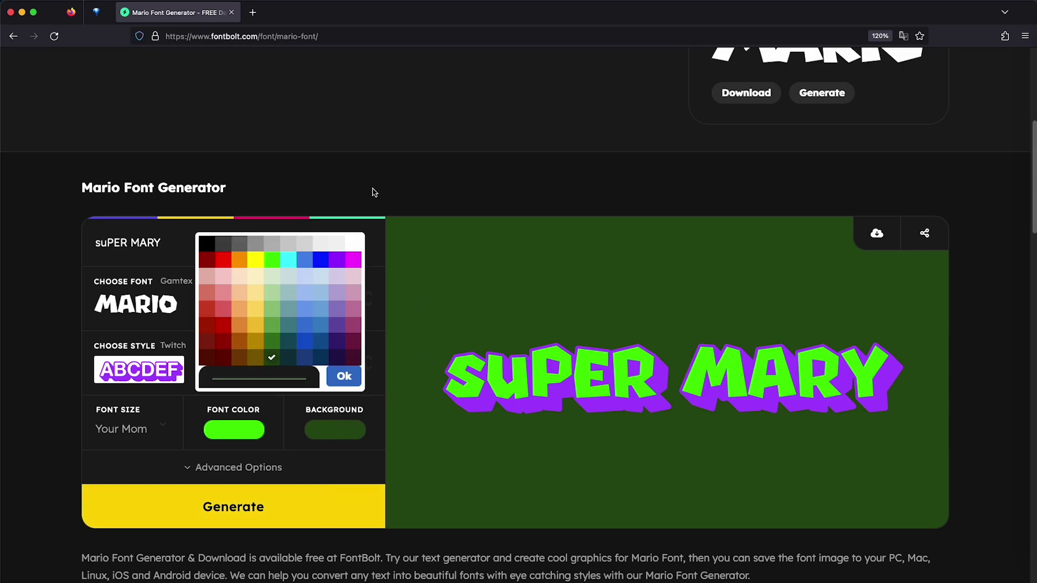
click(353, 244)
click(344, 376)
click(282, 501)
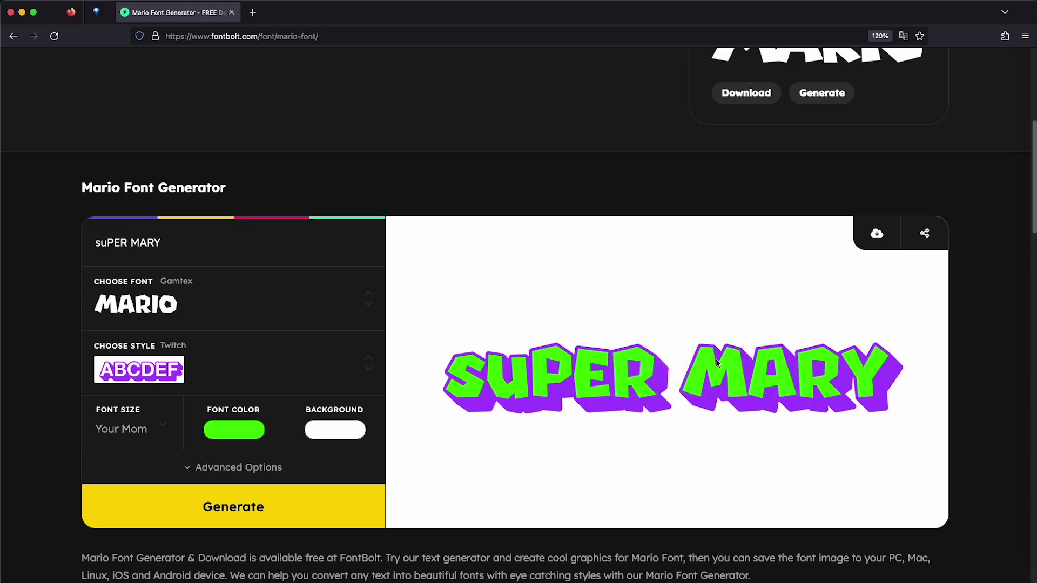
Download the generated logo image as fontbolt.png with the cloud icon
click(877, 241)
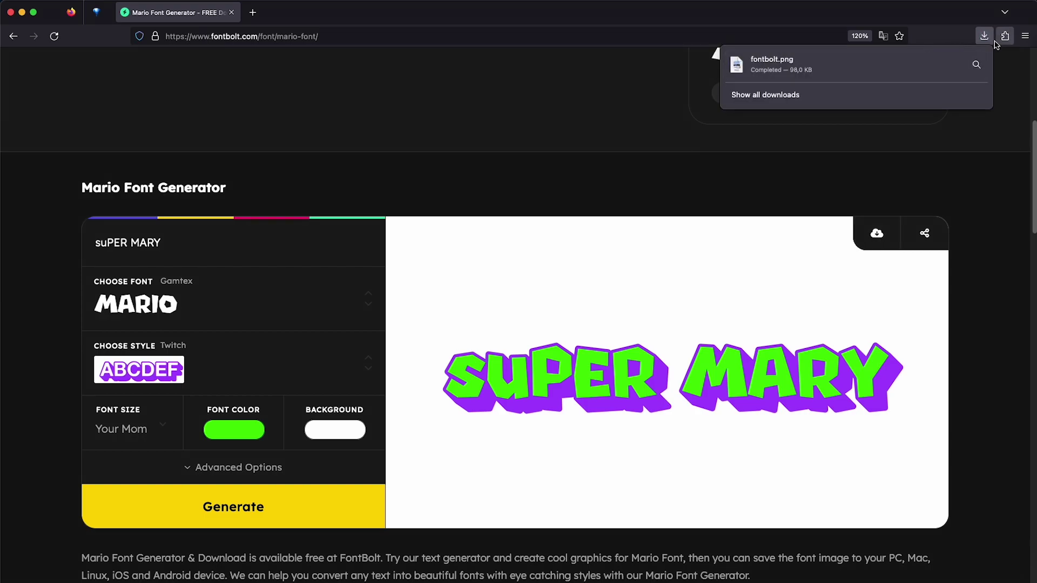
Open fontbolt.png from Downloads in Preview and resize the viewer window
click(977, 65)
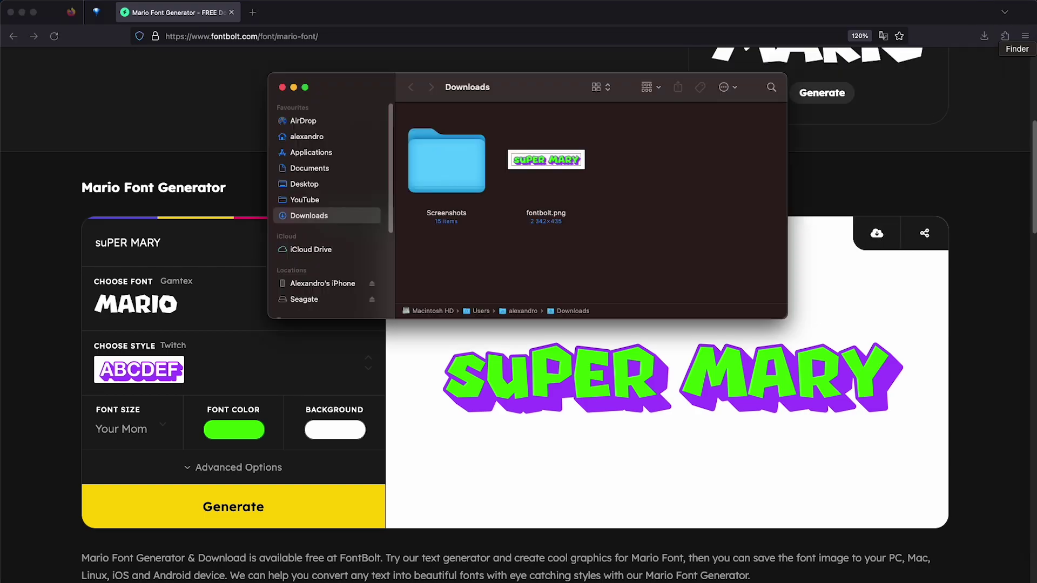
double_click(559, 164)
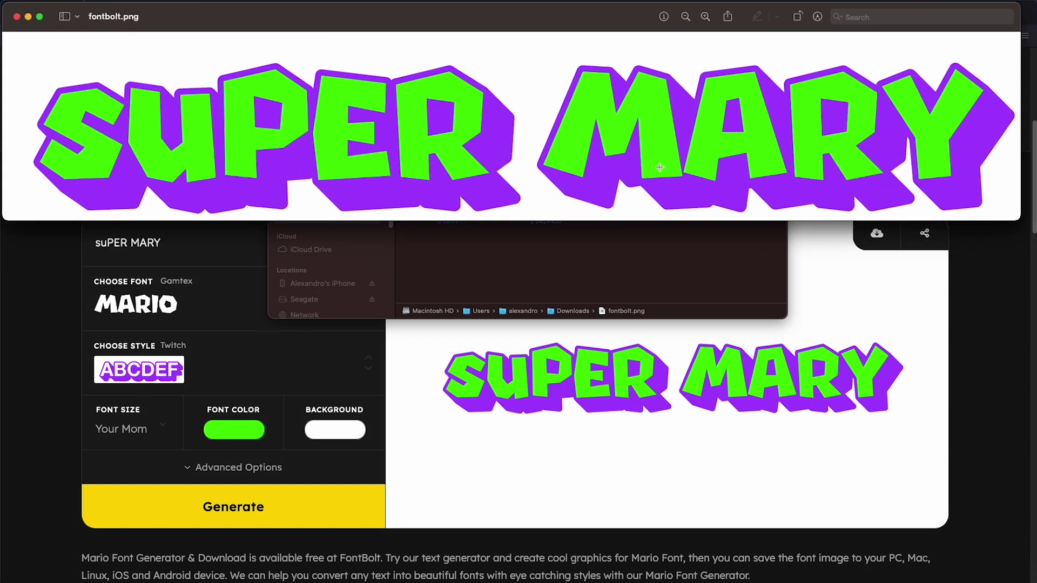
drag(1014, 219, 1023, 293)
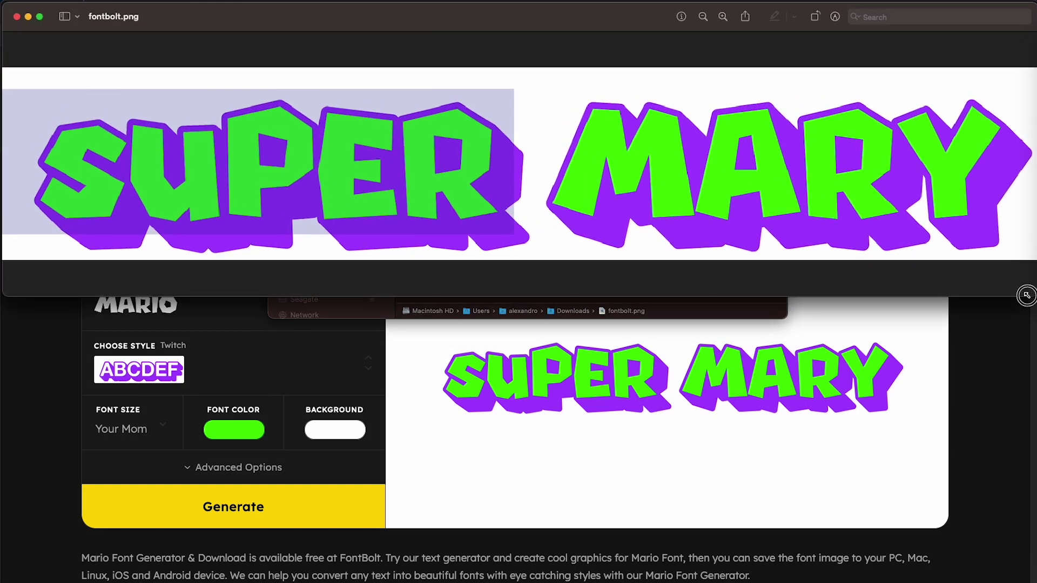
drag(512, 293, 519, 258)
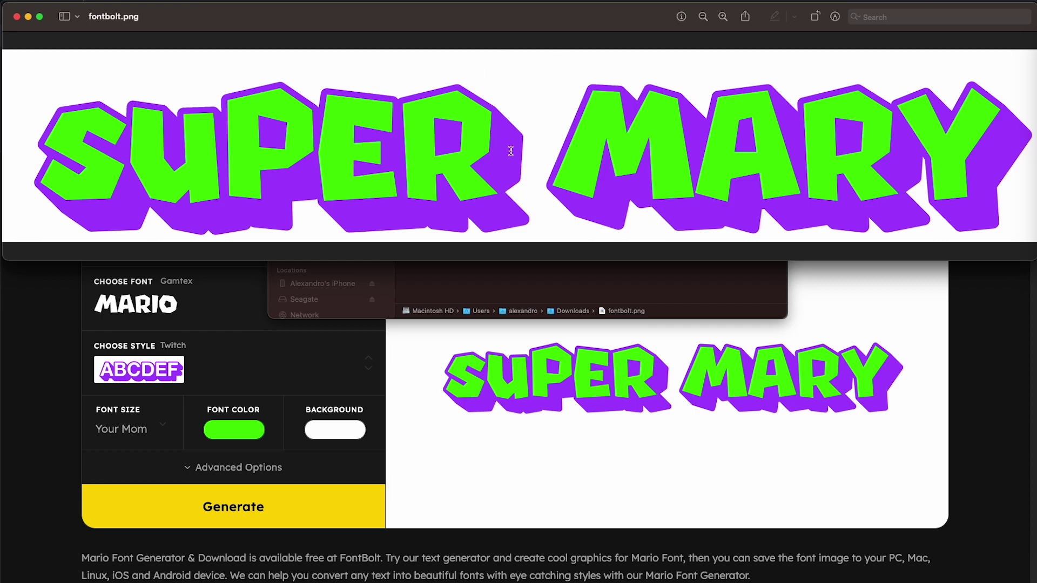
Zoom in on the logo, back out to the full banner, then return to FontBolt
click(724, 16)
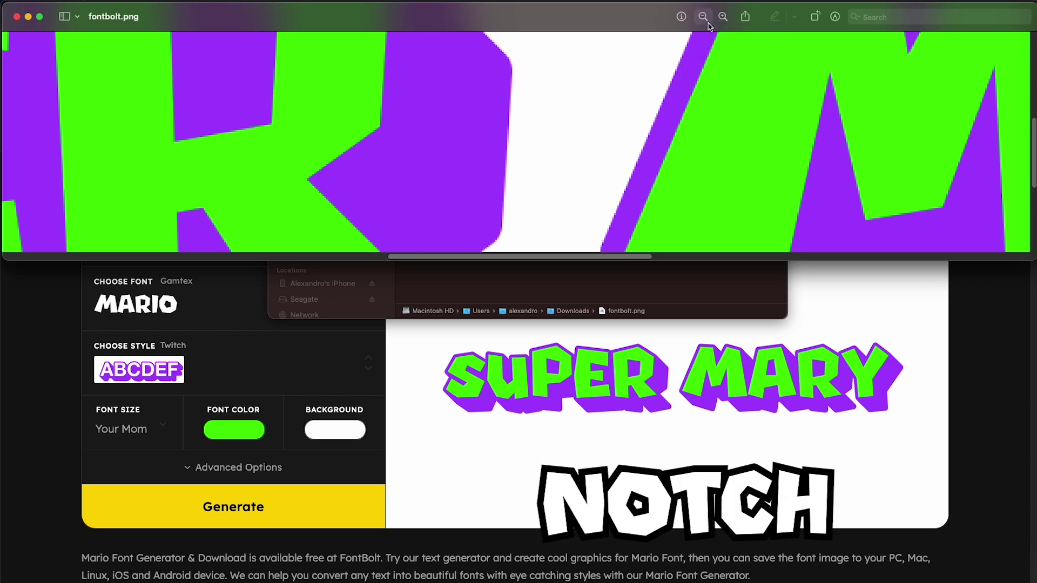
click(704, 17)
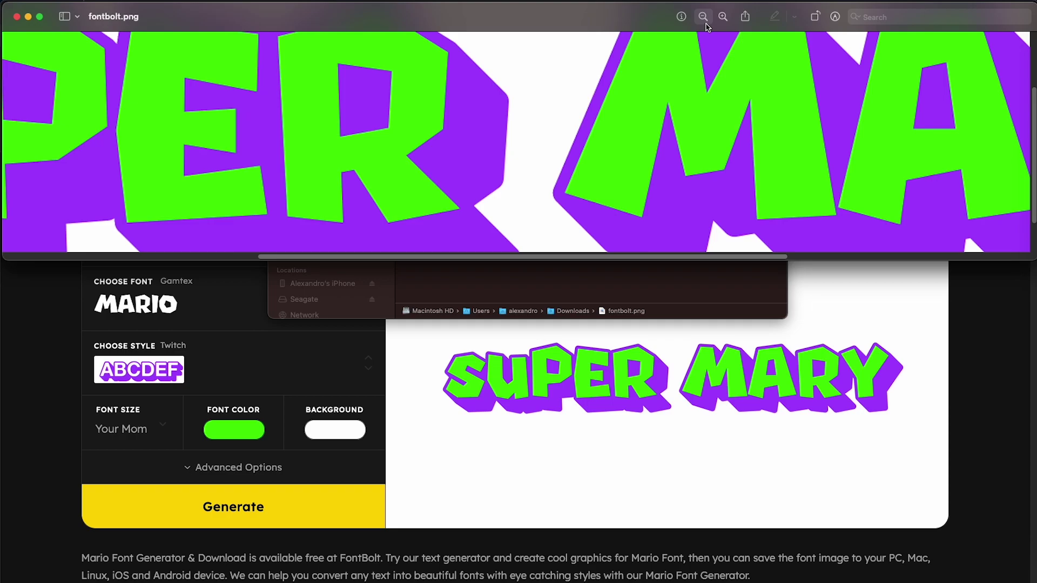
click(704, 18)
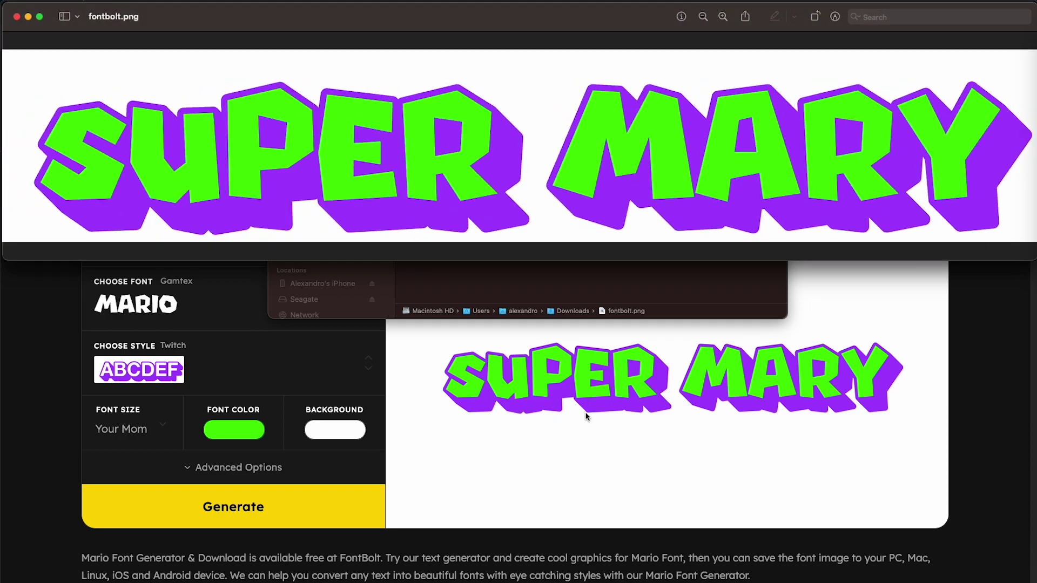
click(593, 413)
scroll(672, 370, up, 5)
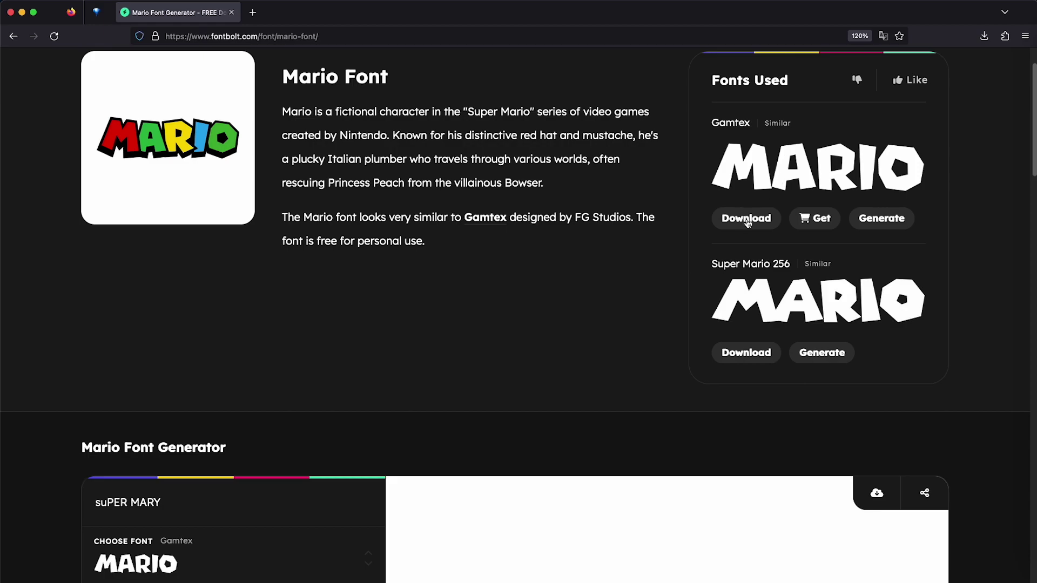
Download Gamtex.ttf from Fonts Used and reveal it in the Downloads folder
click(747, 220)
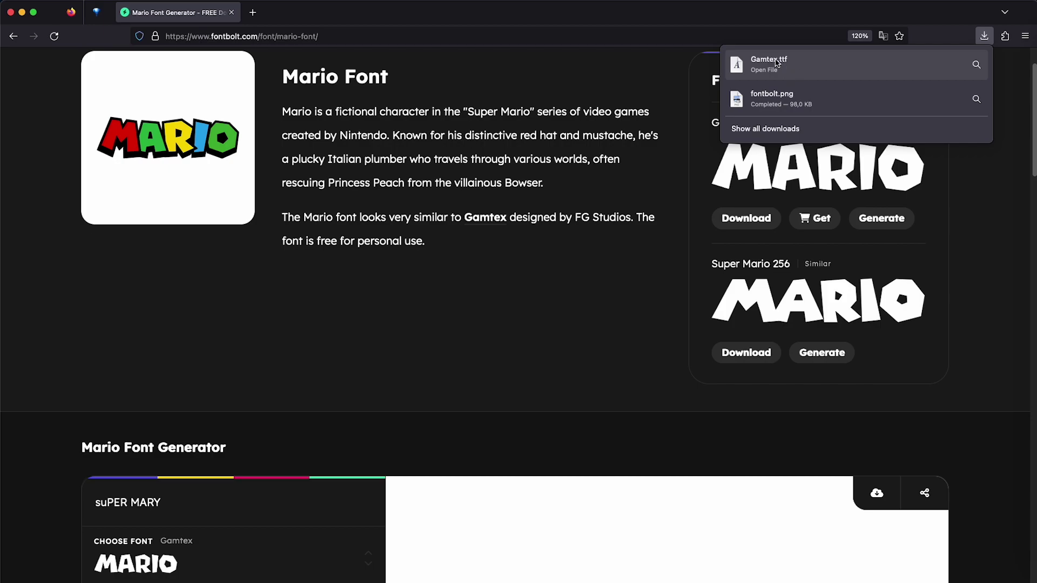
click(780, 65)
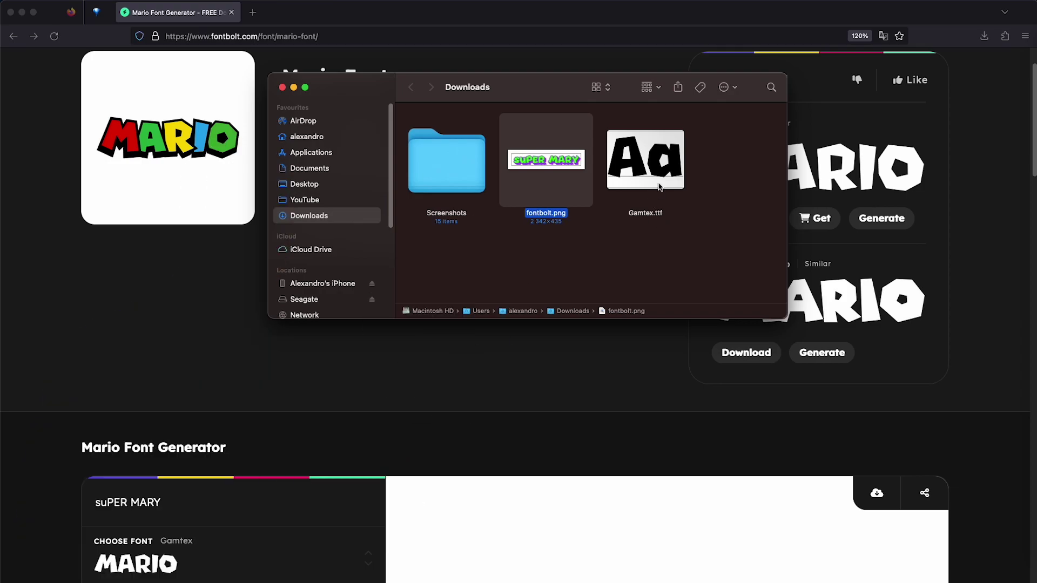
Select Gamtex.ttf in Downloads and choose Open from its context menu
click(658, 186)
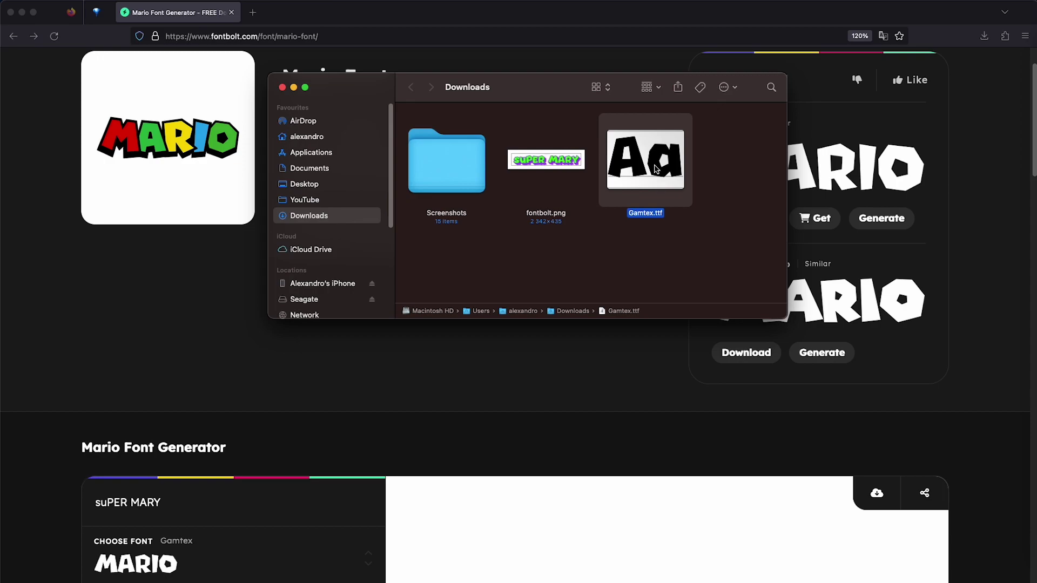
right_click(657, 168)
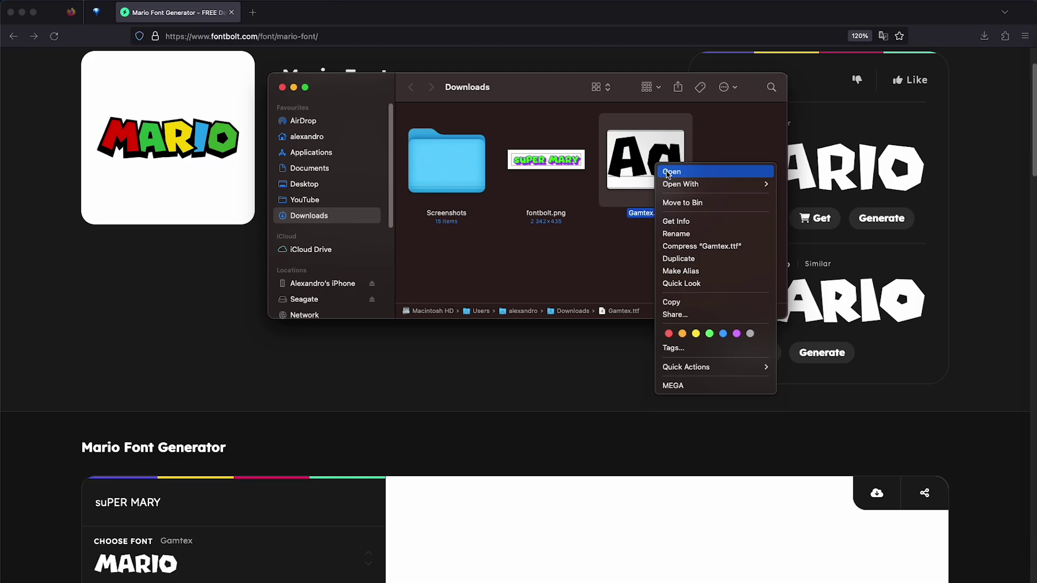
click(672, 172)
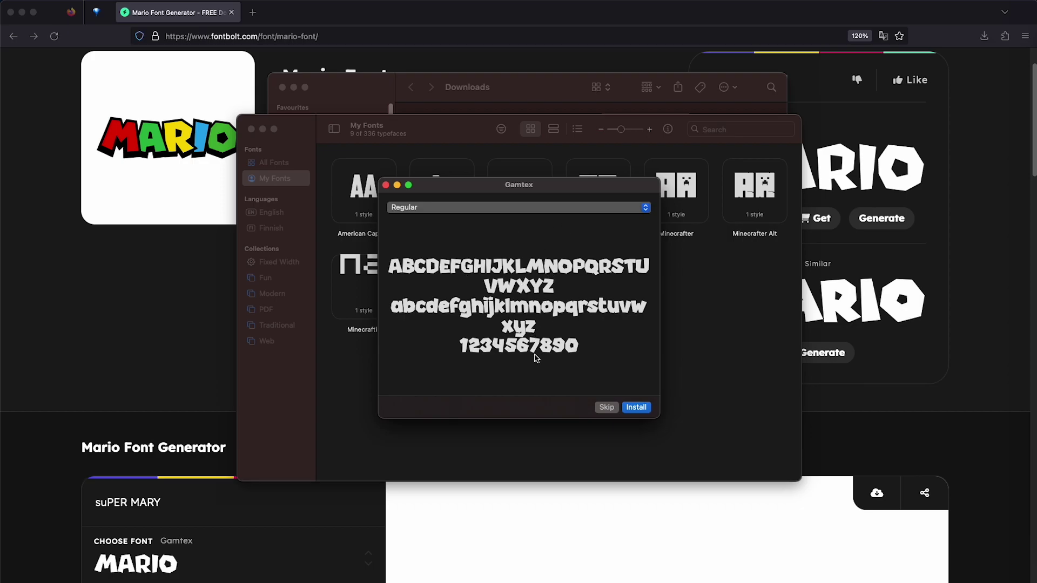
Install Gamtex from the preview dialog and view its tile in My Fonts
click(635, 408)
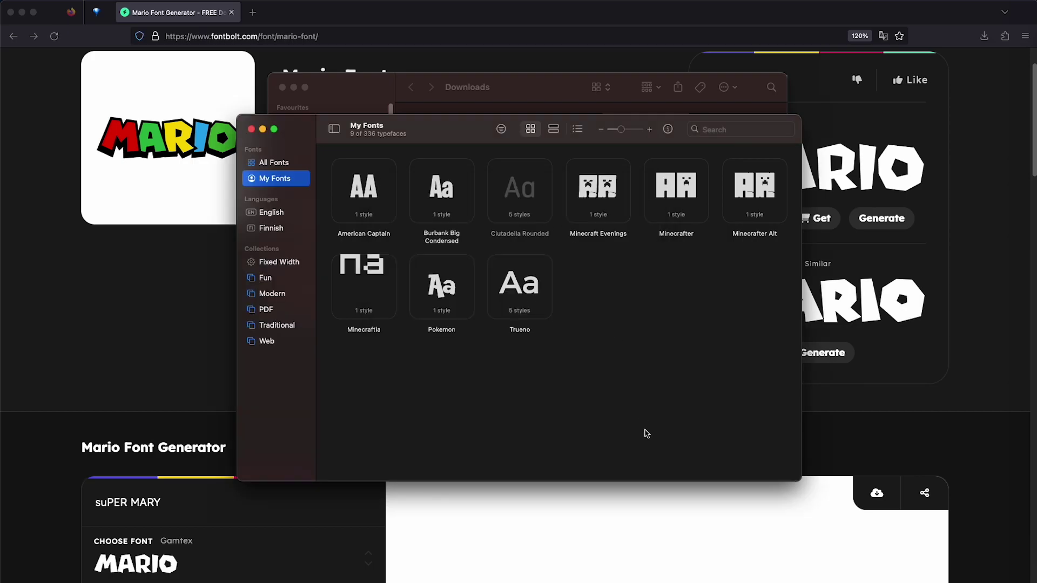
click(605, 188)
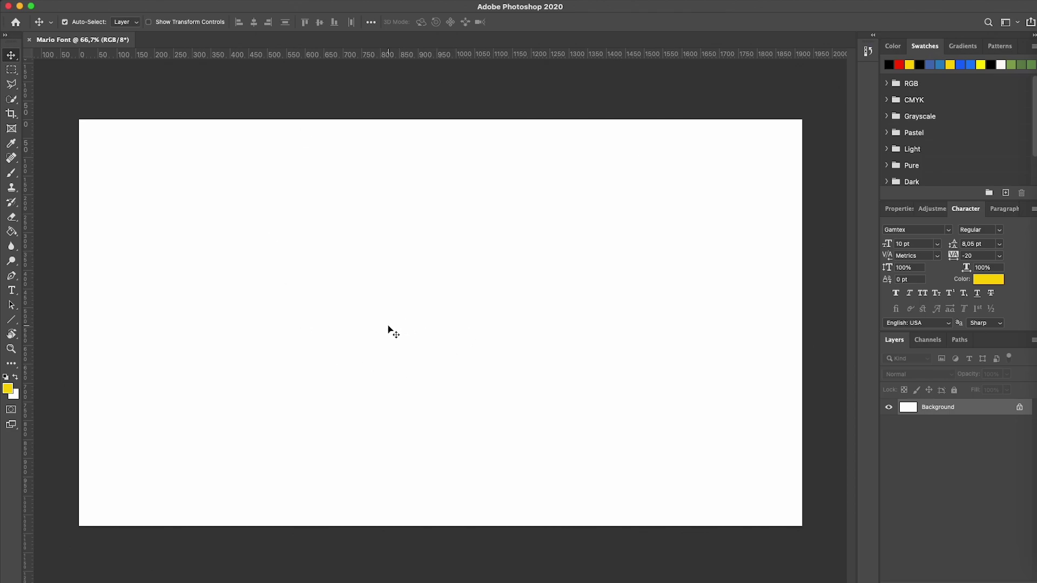
Add Lorem Ipsum text, colour it black, and set it in Gamtex Regular
click(10, 293)
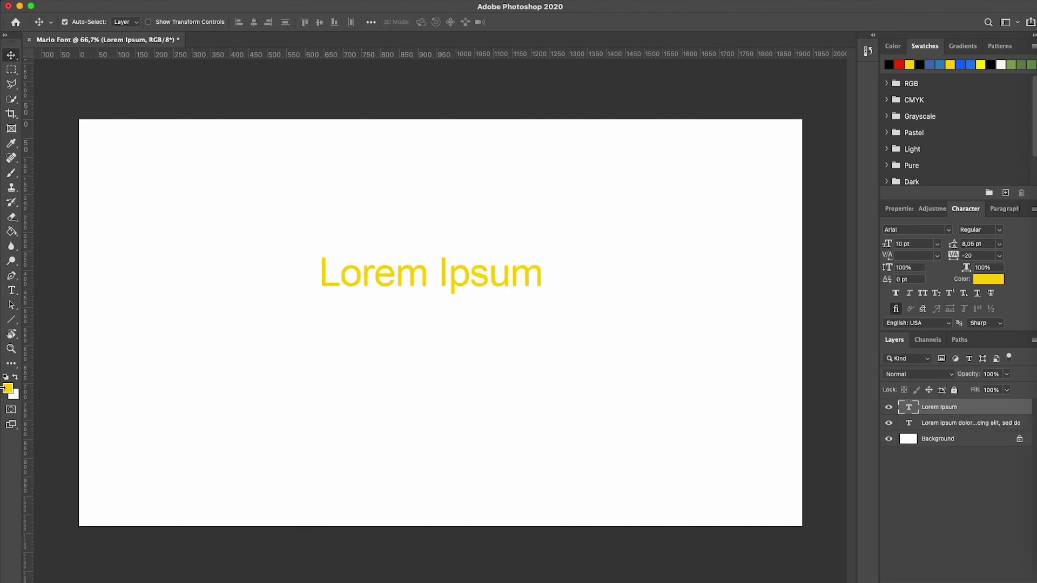
triple_click(376, 271)
click(10, 389)
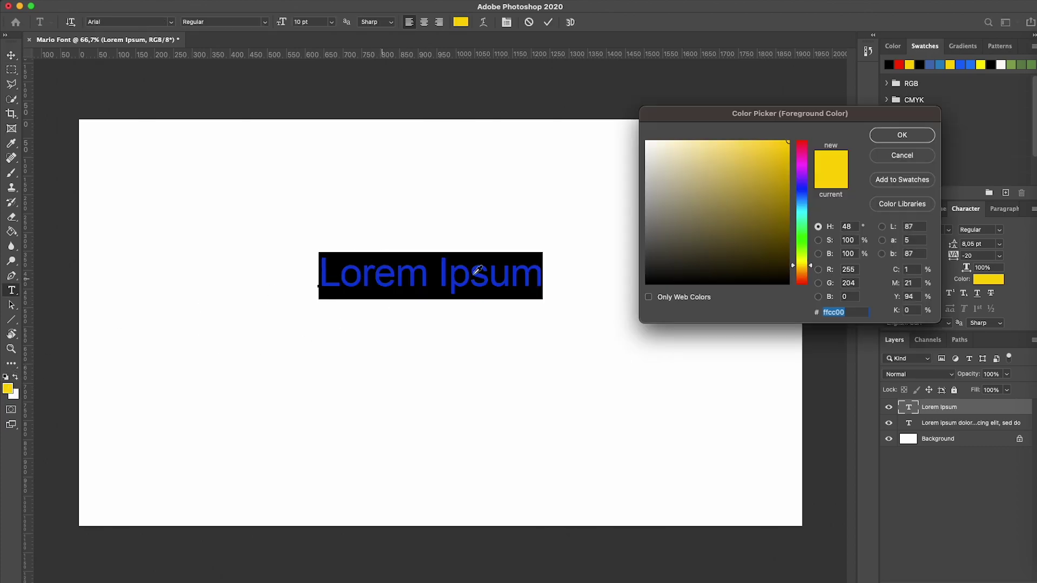
click(478, 270)
click(927, 132)
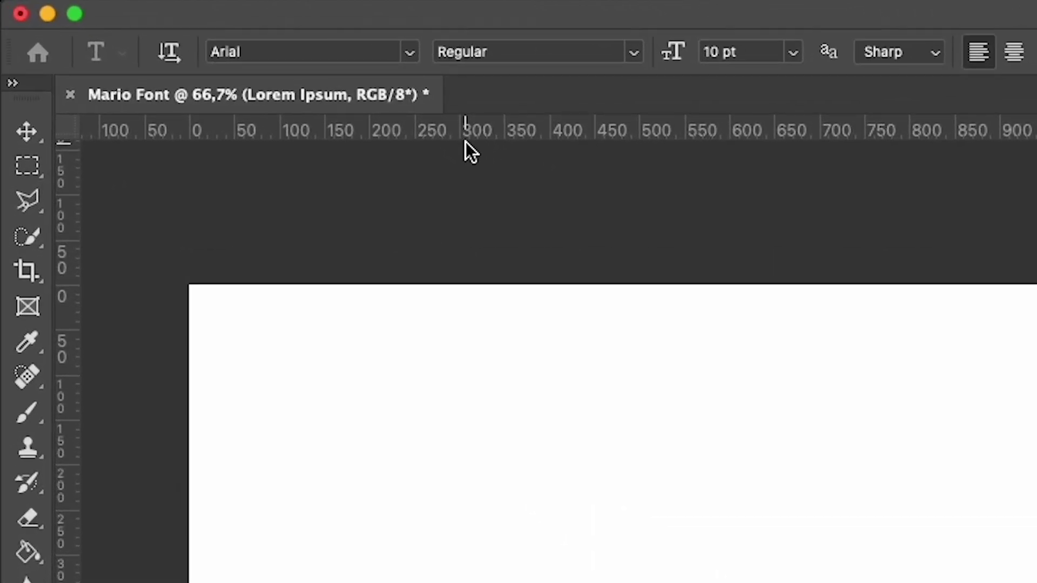
click(367, 49)
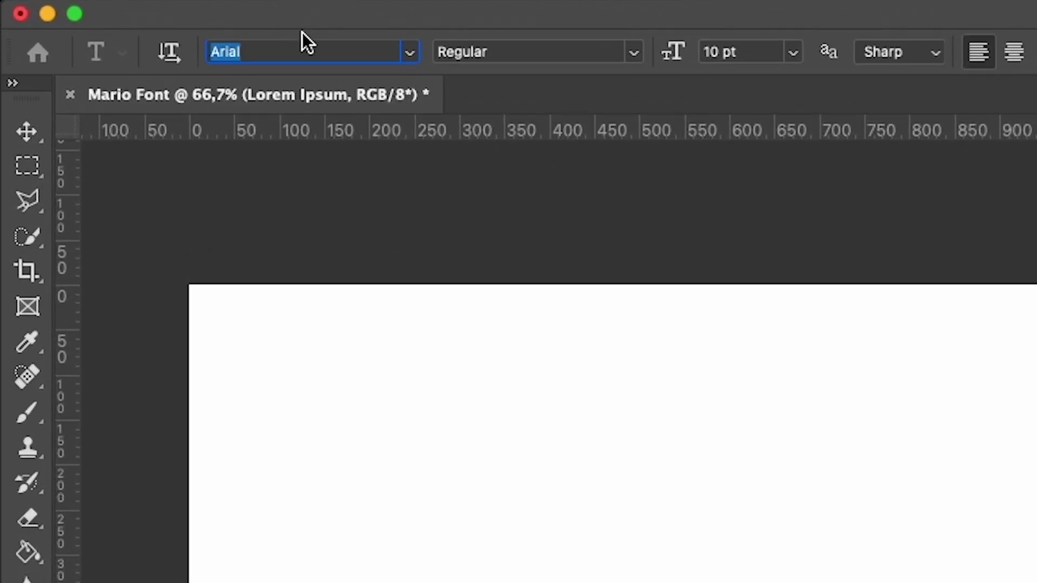
text(gamt)
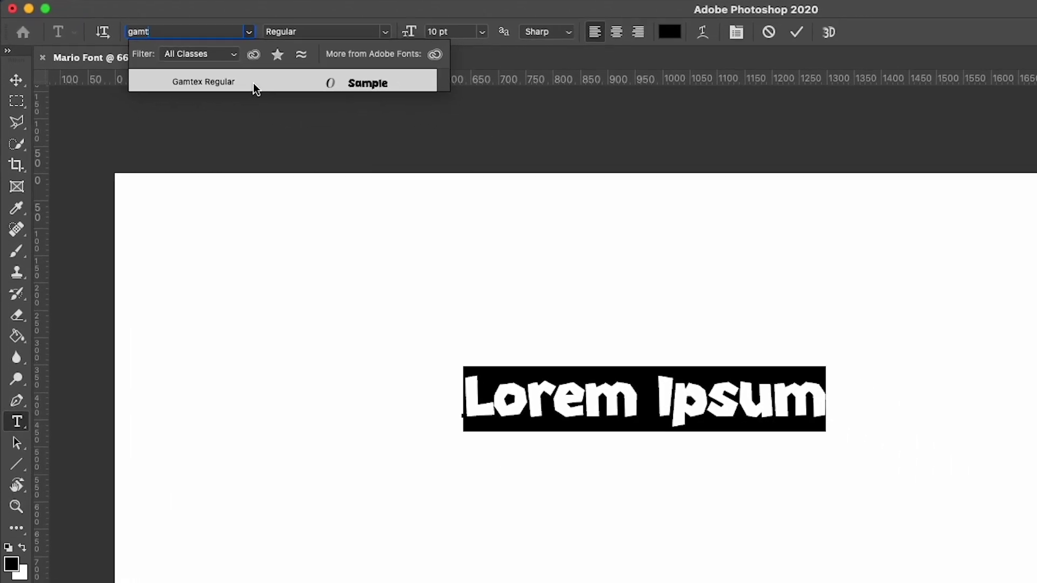
click(414, 135)
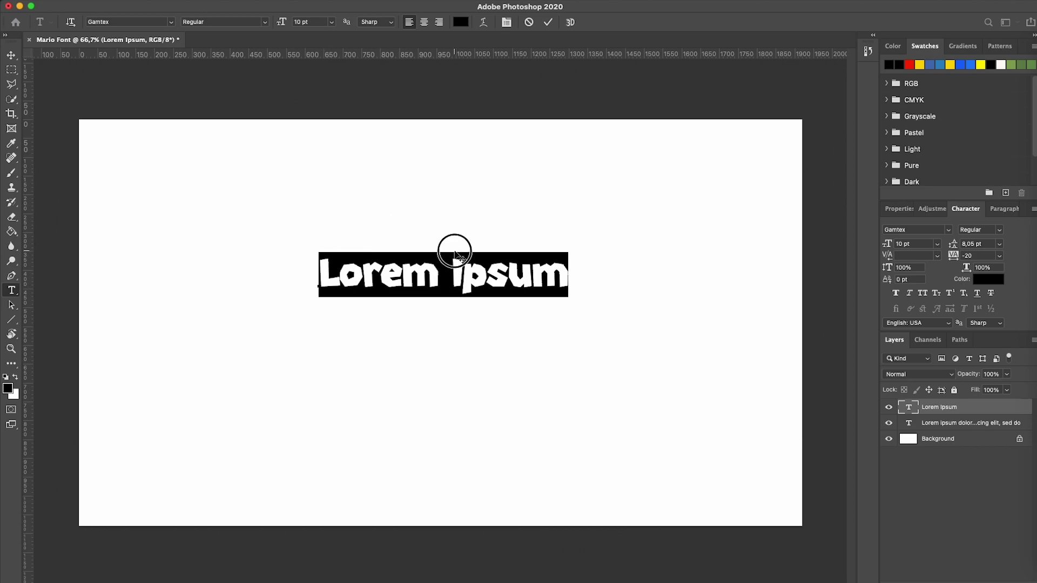
Enlarge and reposition the Lorem Ipsum text with Free Transform (Cmd+T)
click(12, 55)
drag(416, 280, 372, 261)
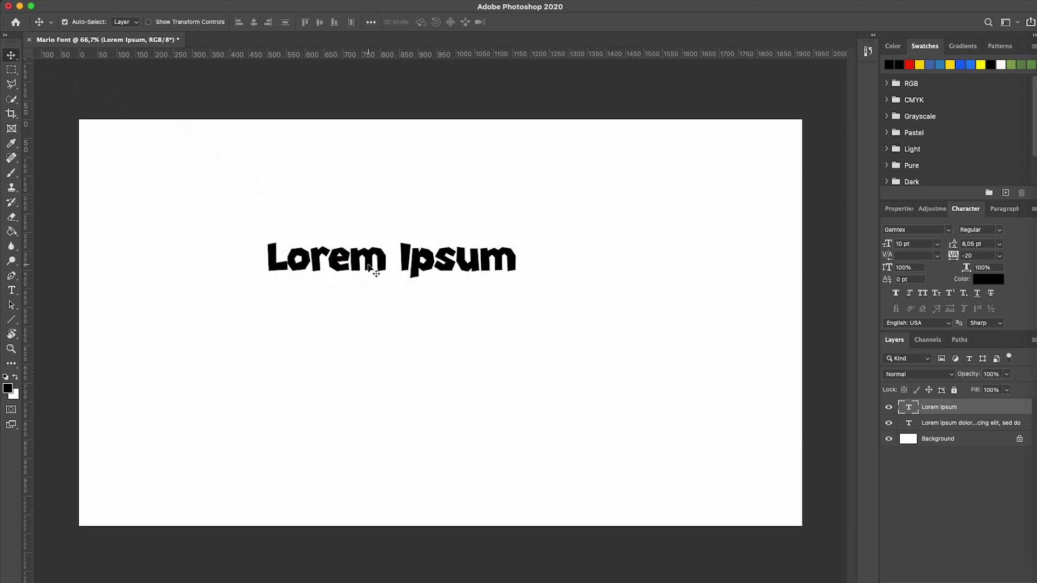
key(super+t)
drag(514, 280, 637, 383)
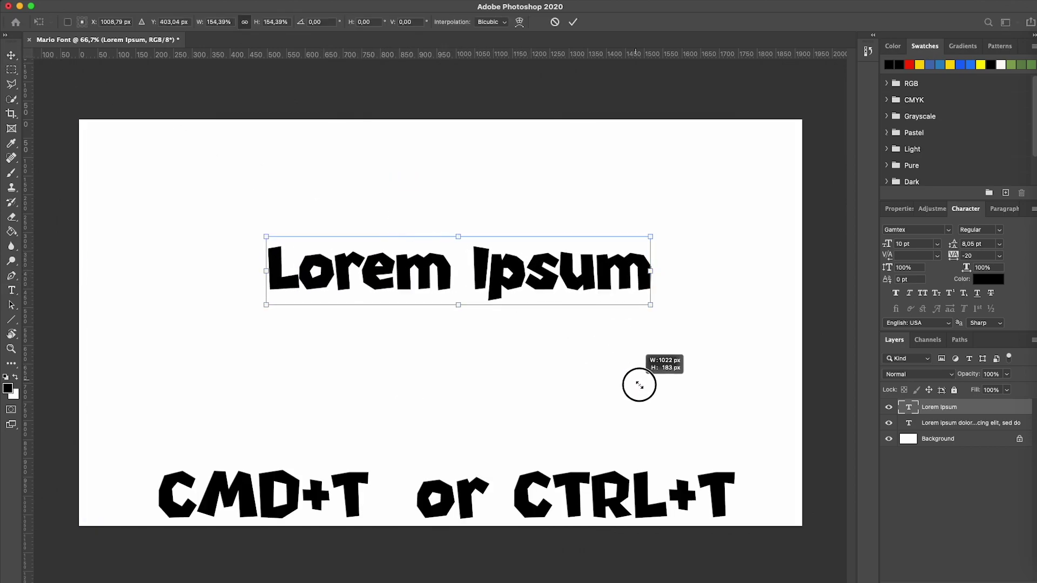
drag(523, 292, 466, 281)
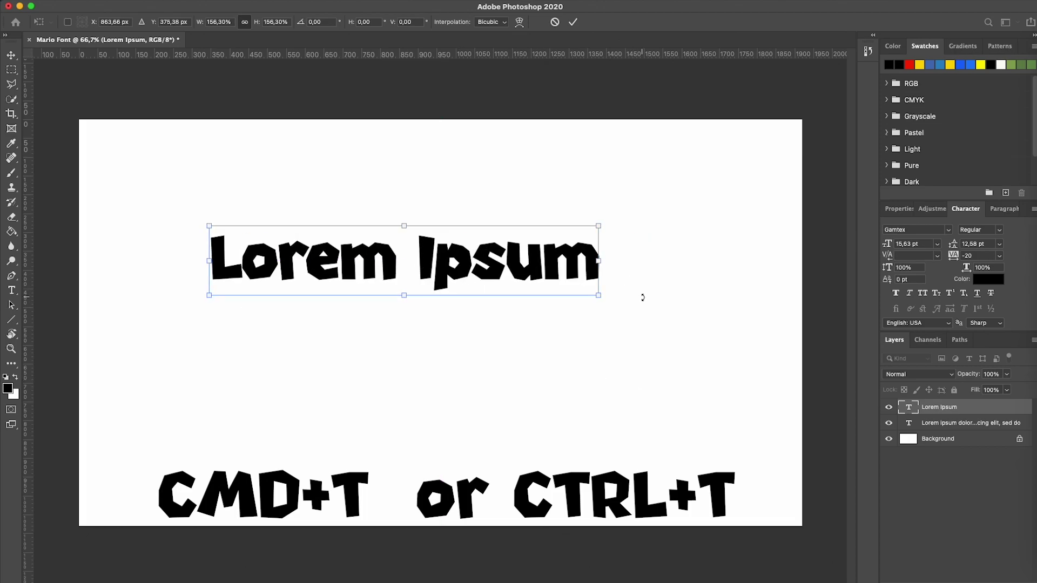
drag(598, 294, 690, 343)
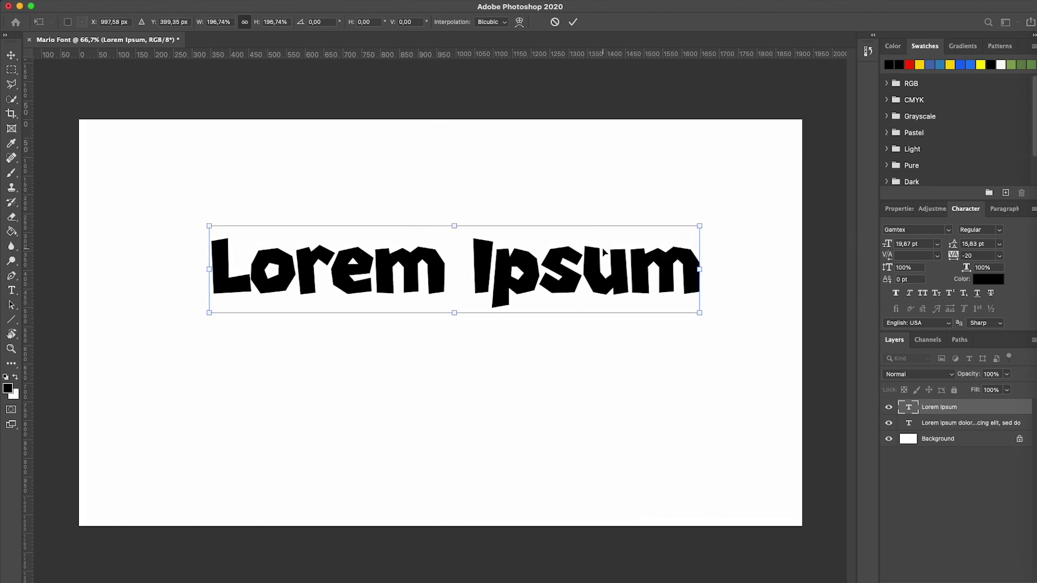
key(Return)
double_click(439, 239)
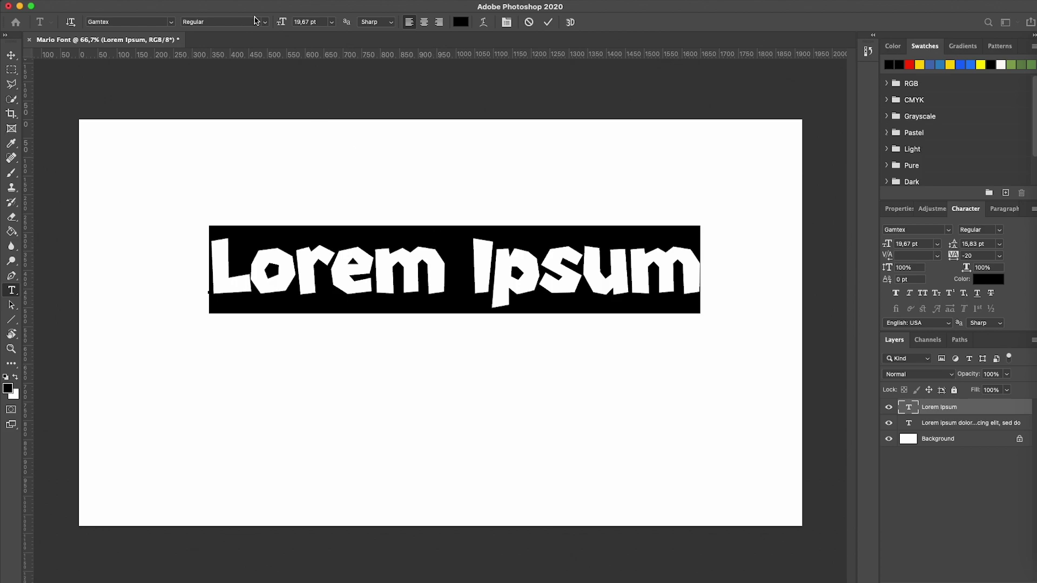
Set the headline's font size to 20 pt and commit it
click(301, 21)
text(25)
key(Return)
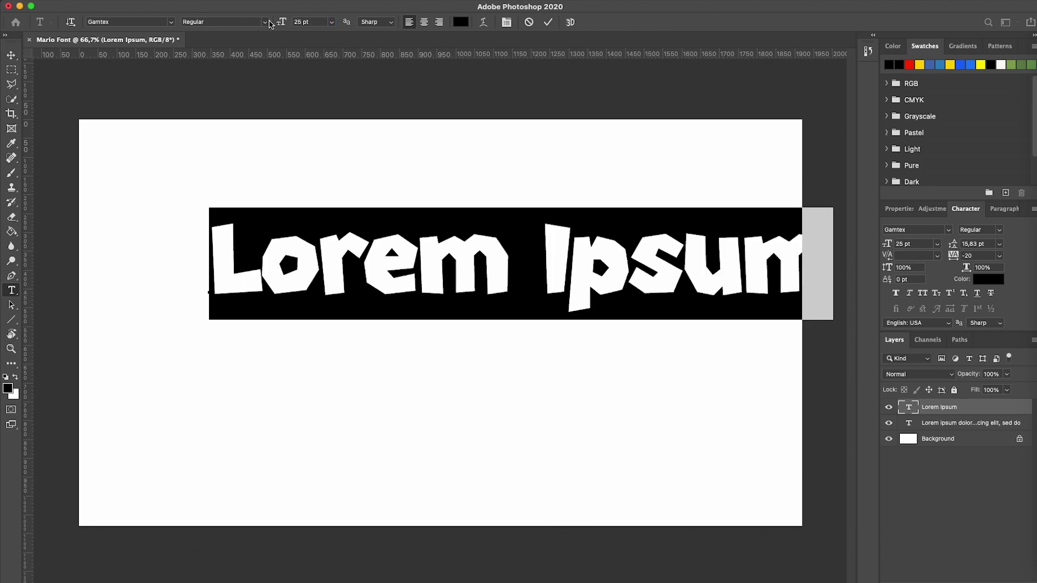
text(20)
key(Return)
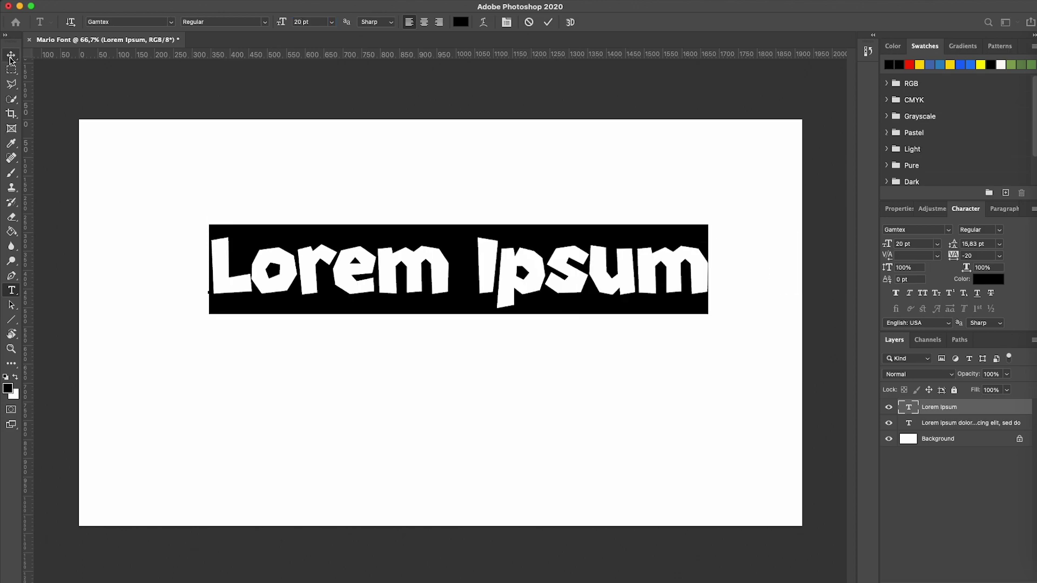
click(11, 55)
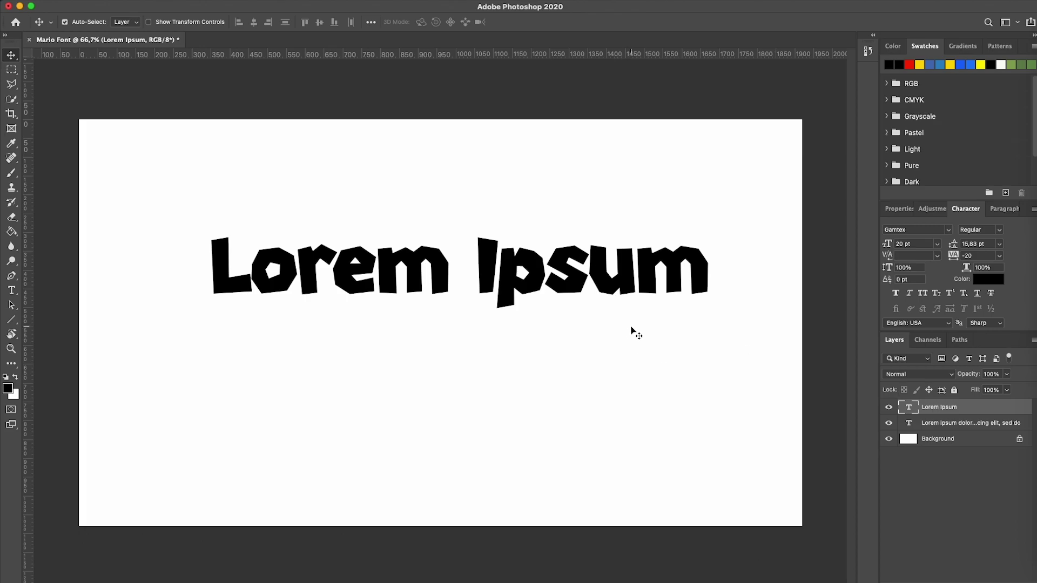
Adjust the heading's tracking and leading in the Character panel
double_click(551, 268)
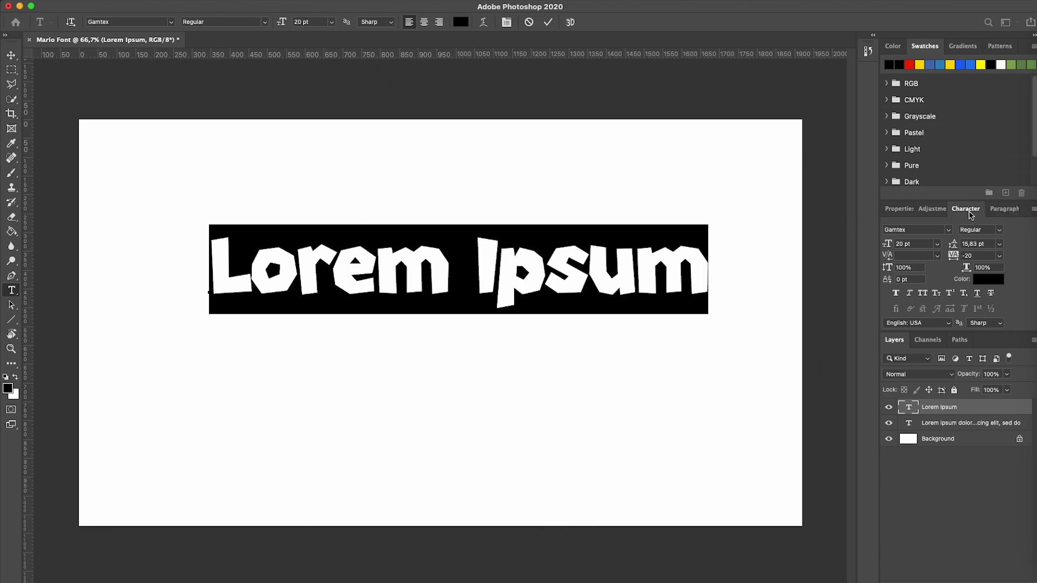
drag(967, 254, 992, 255)
text(-40)
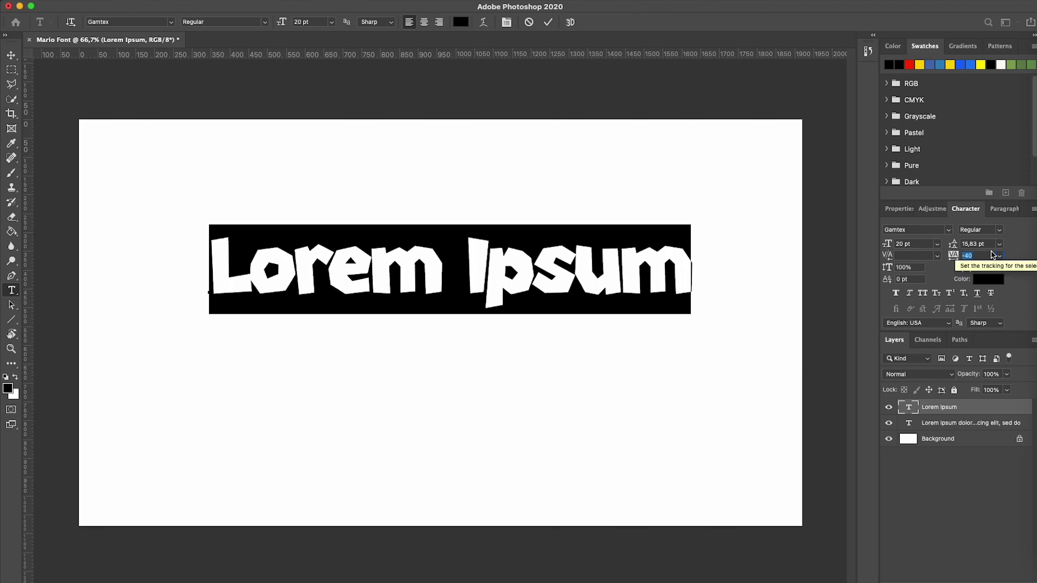
scroll(993, 255, down, 10)
scroll(993, 255, up, 4)
scroll(993, 254, up, 7)
scroll(993, 254, up, 6)
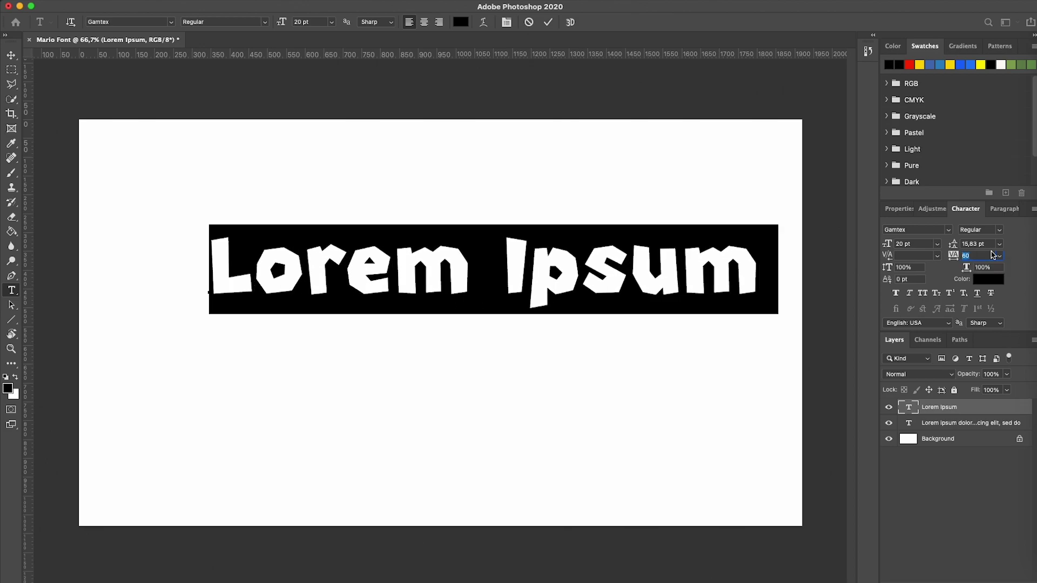
scroll(993, 255, up, 5)
scroll(992, 255, down, 7)
scroll(993, 254, down, 5)
text(-20)
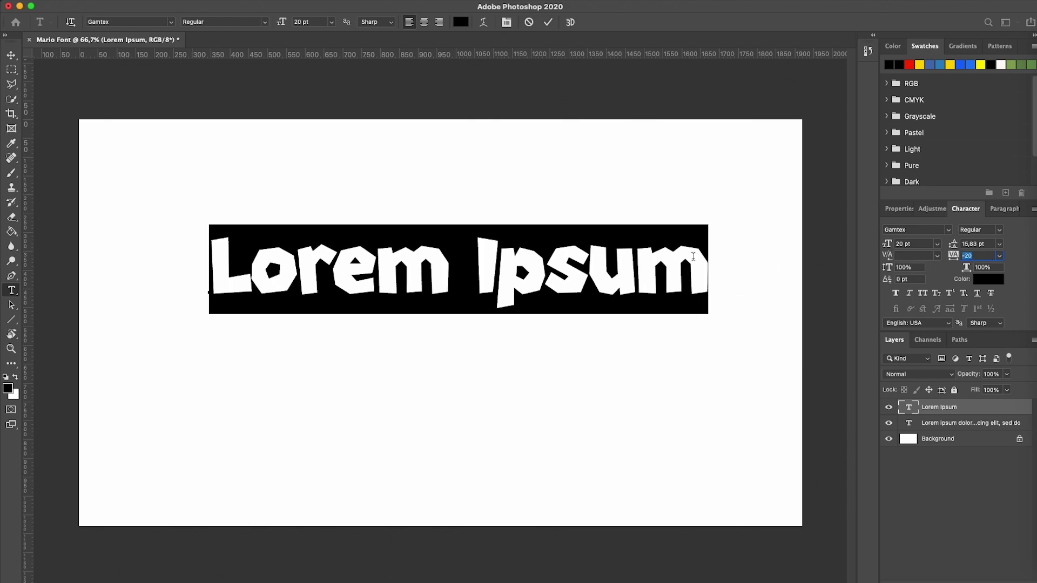
click(977, 244)
scroll(979, 245, up, 3)
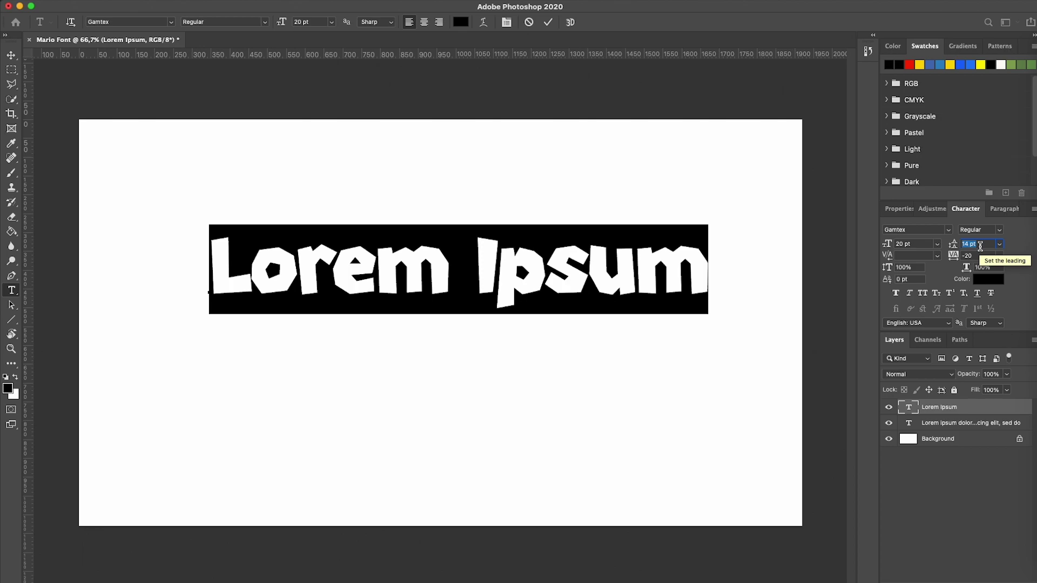
Break the text into 'Lorem' and 'Ipsum' lines and centre it on the canvas
click(479, 259)
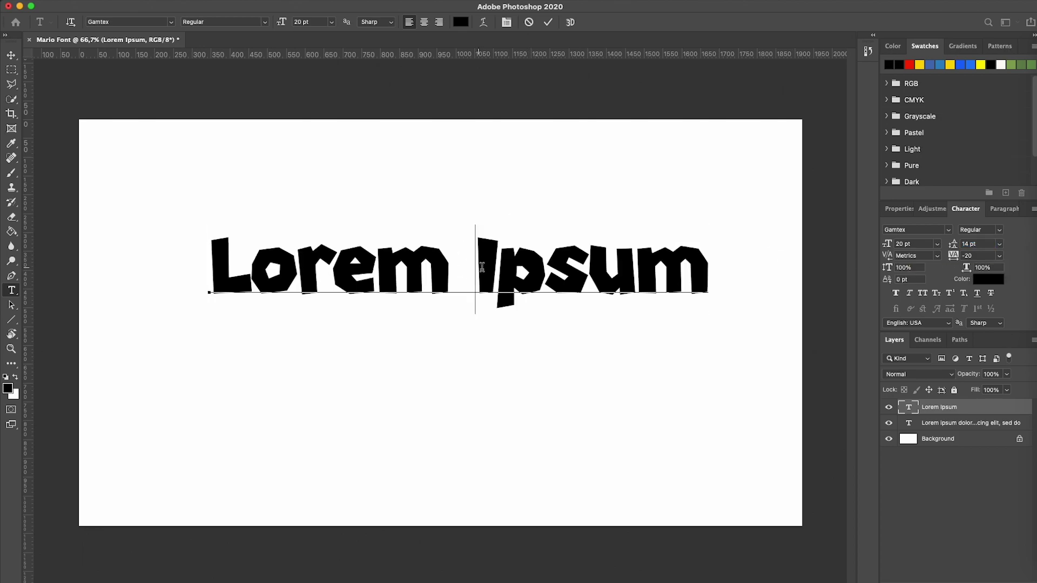
key(Return)
click(11, 56)
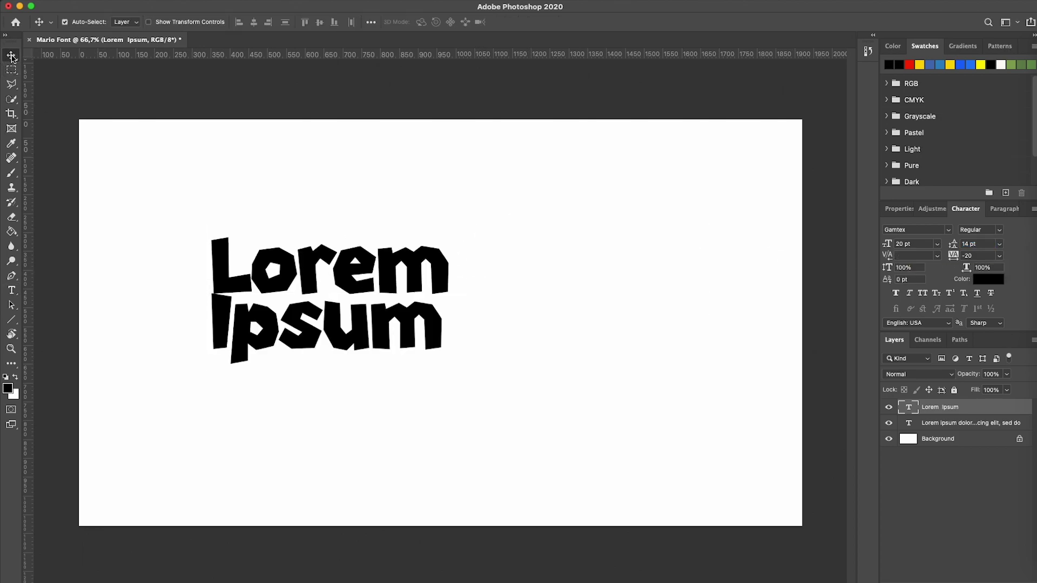
drag(336, 269, 483, 235)
Fine-tune the line spacing between the 'Lorem' and 'Ipsum' lines
double_click(487, 246)
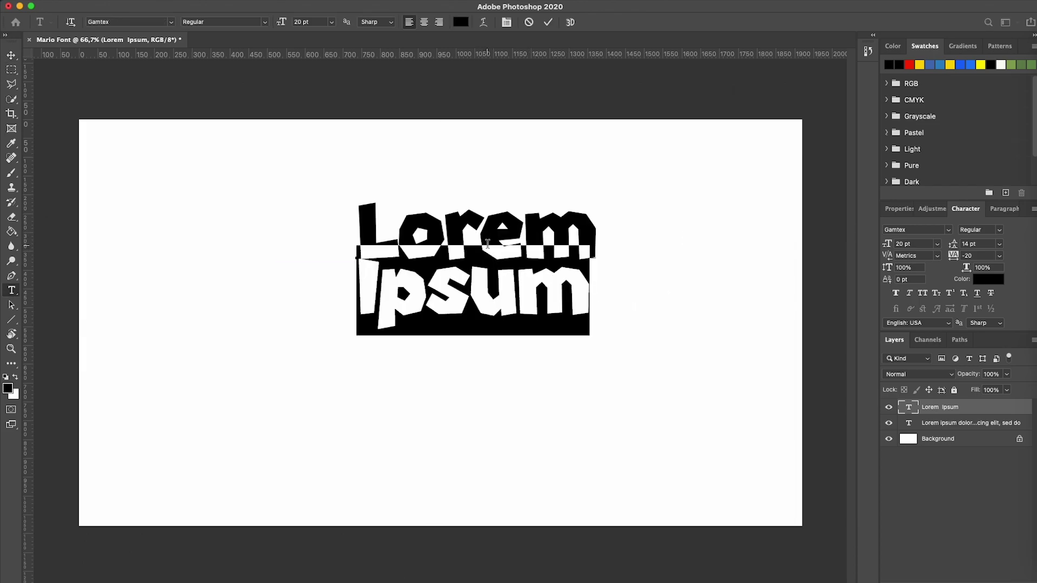
triple_click(498, 267)
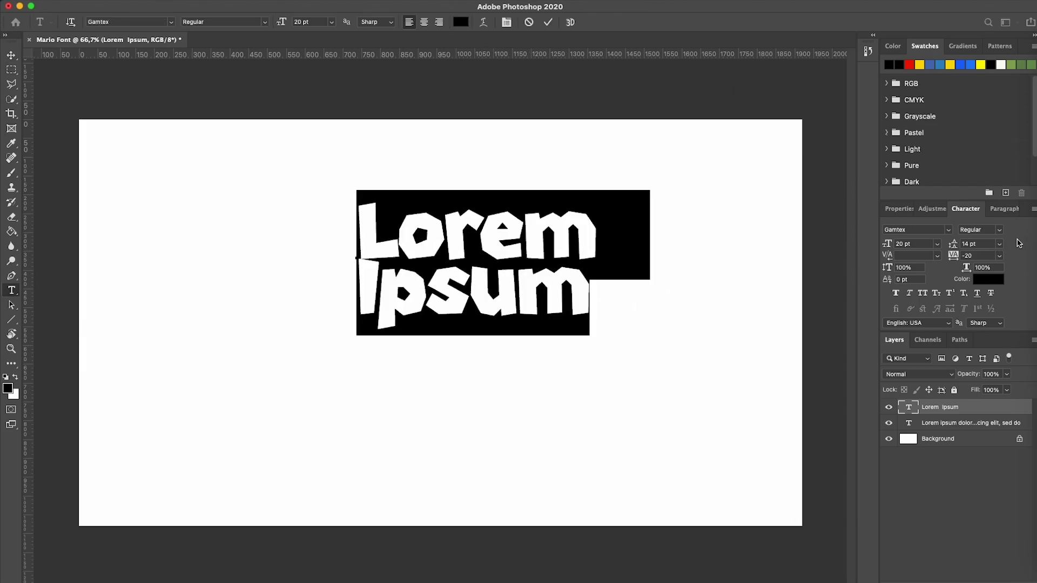
click(982, 244)
key(Up)
key(Up)
key(Up)
key(Down)
key(Down)
key(Down)
key(Down)
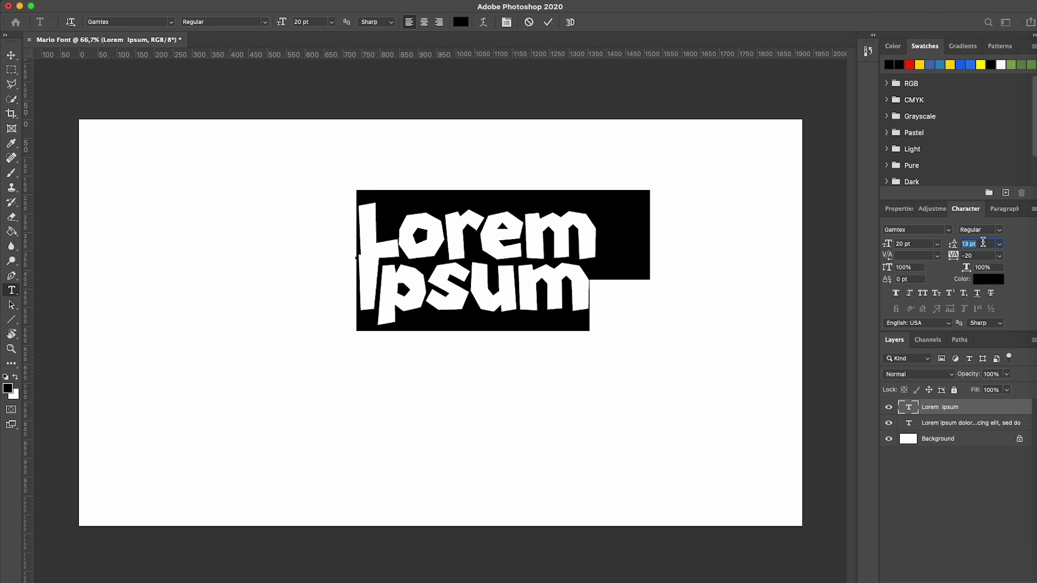
key(Up)
key(Up)
key(Up)
key(Down)
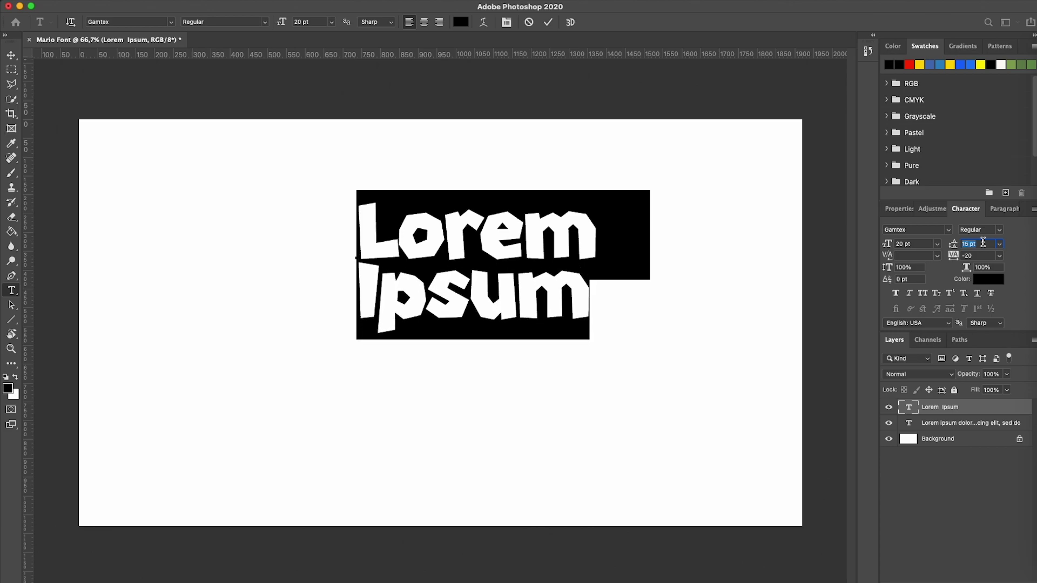
Colour the 'L' in Lorem gold-yellow
click(235, 220)
key(v)
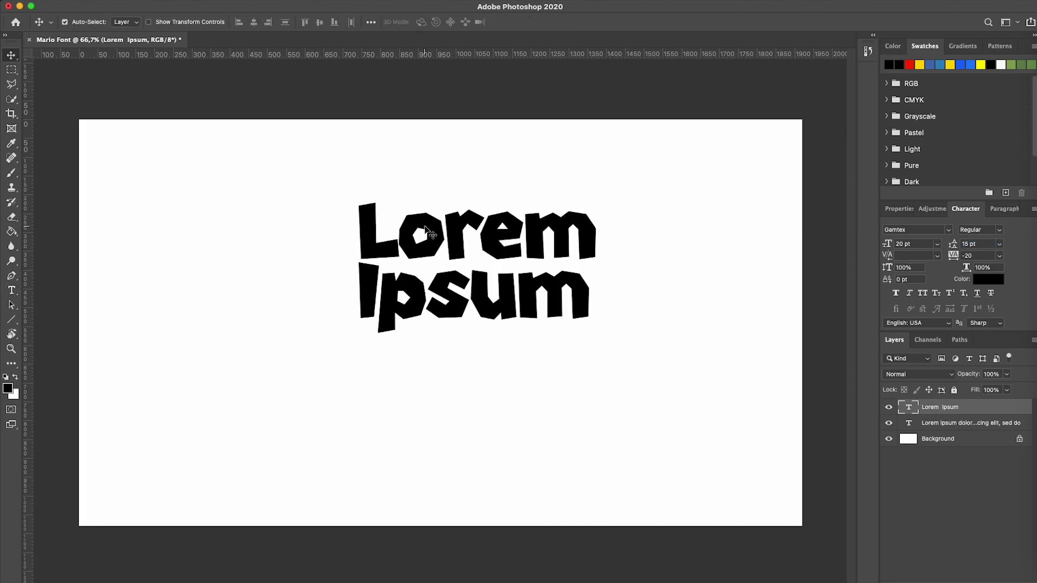
double_click(397, 239)
click(393, 236)
drag(397, 235, 366, 231)
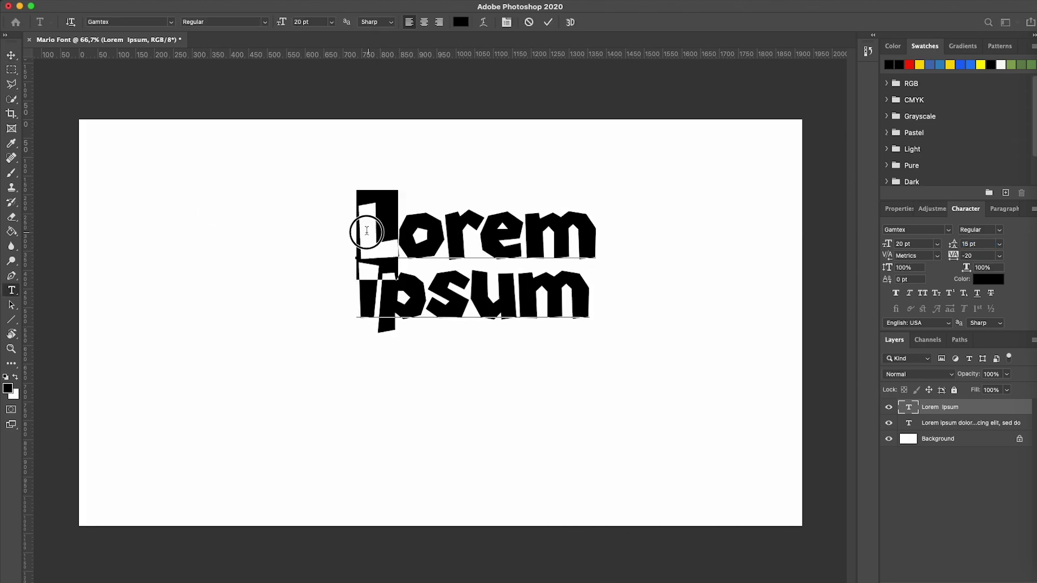
click(10, 388)
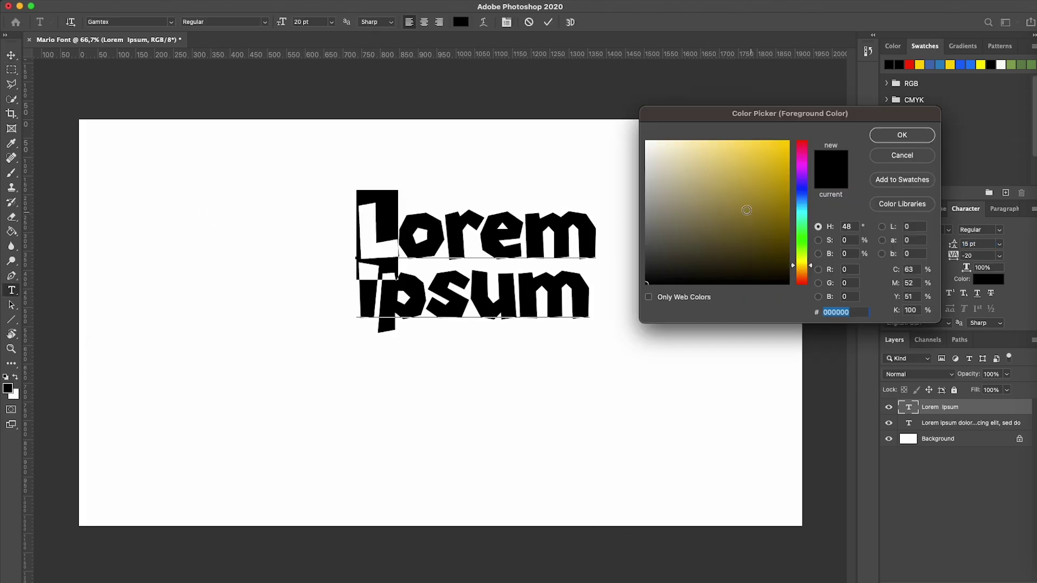
click(788, 144)
click(900, 137)
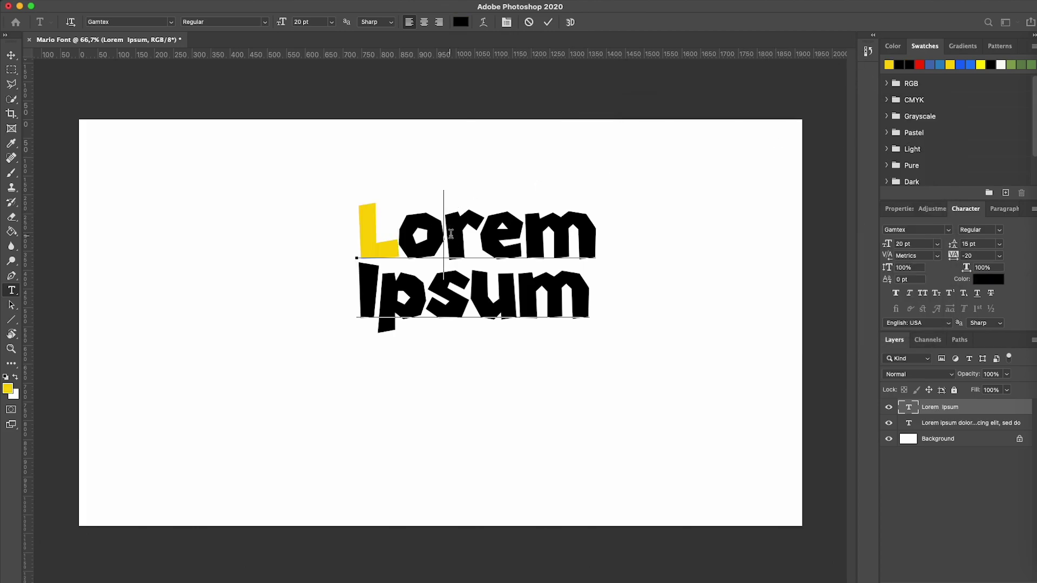
Colour the 'r' in Lorem blue
drag(445, 233, 480, 235)
click(9, 388)
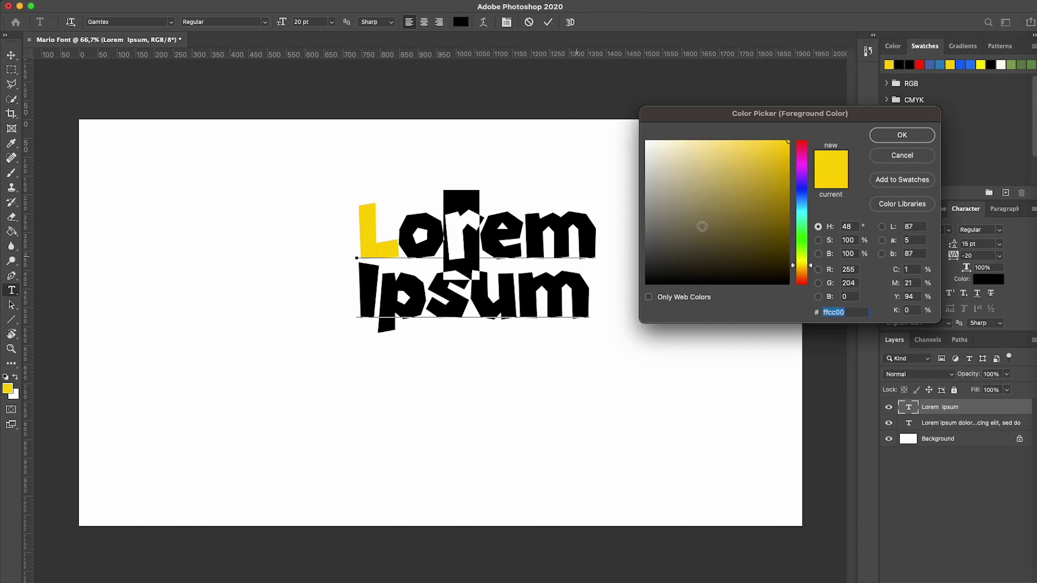
click(805, 199)
click(750, 166)
click(904, 136)
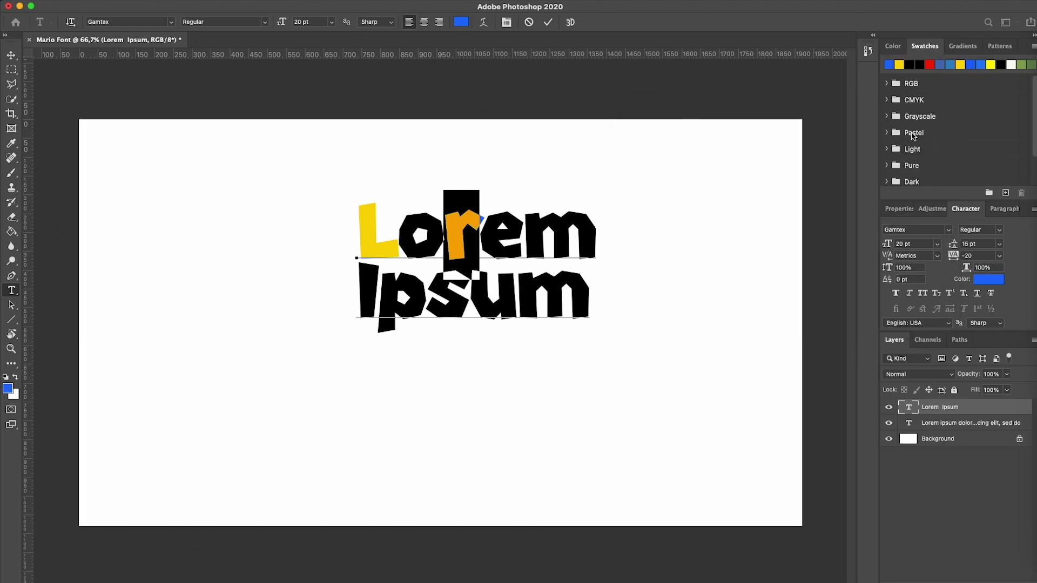
click(503, 273)
Move the text block left and down, commit it, and reopen it for editing
drag(499, 226, 470, 245)
key(ctrl+a)
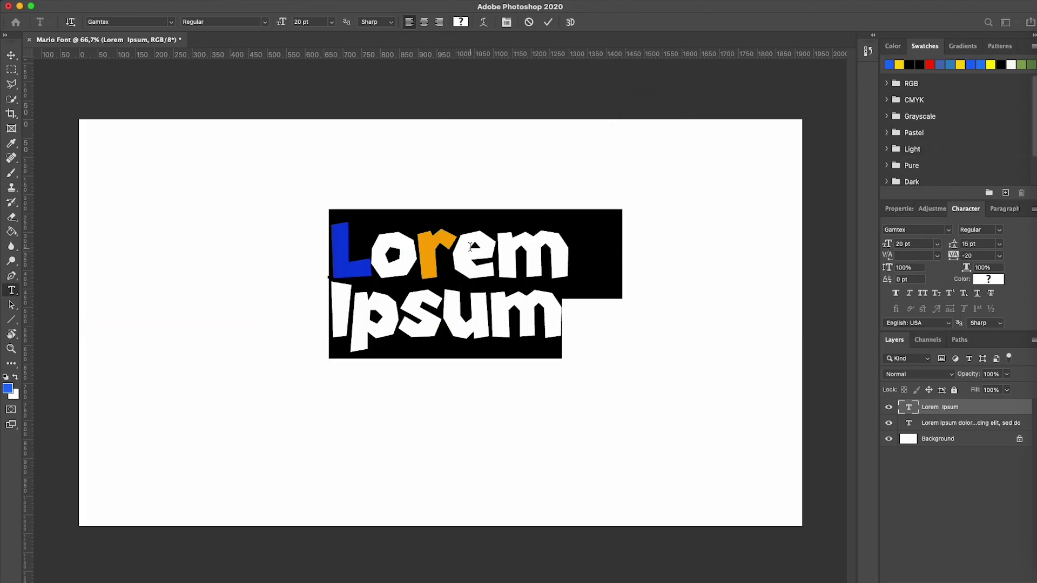
click(686, 392)
key(v)
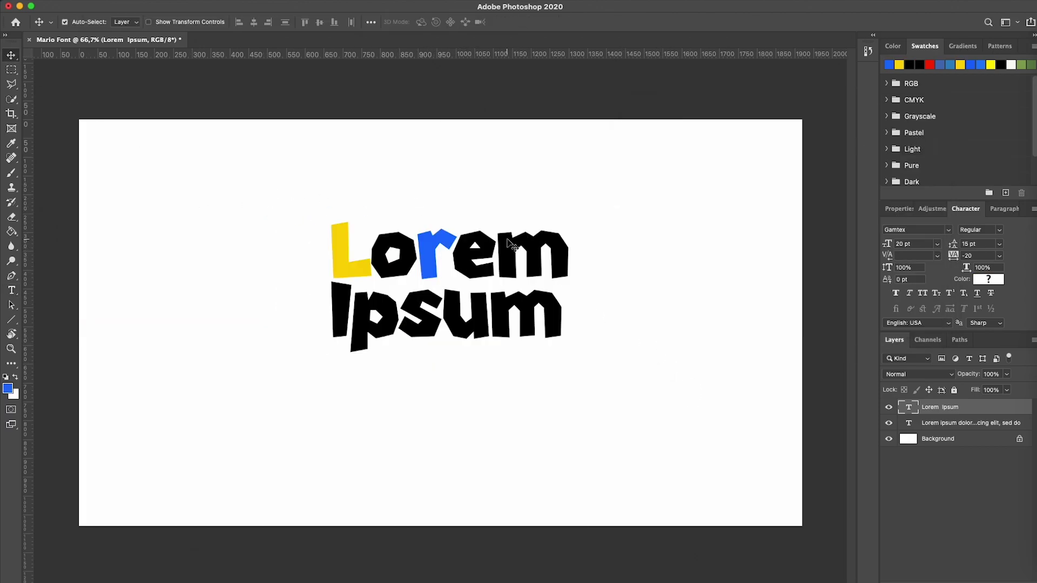
double_click(468, 248)
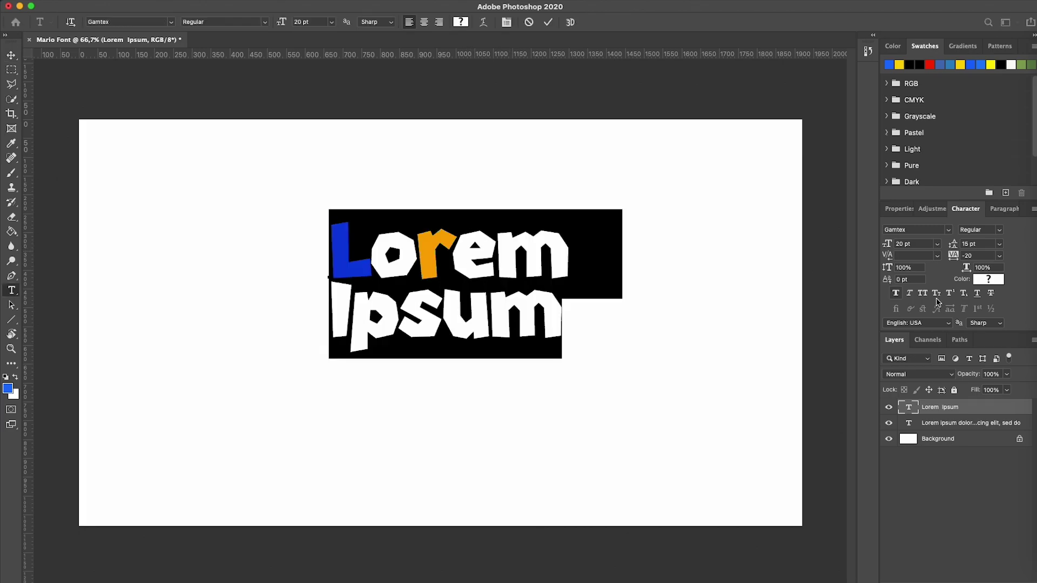
Add a thick black Outer Glow layer style to the text layer
double_click(989, 411)
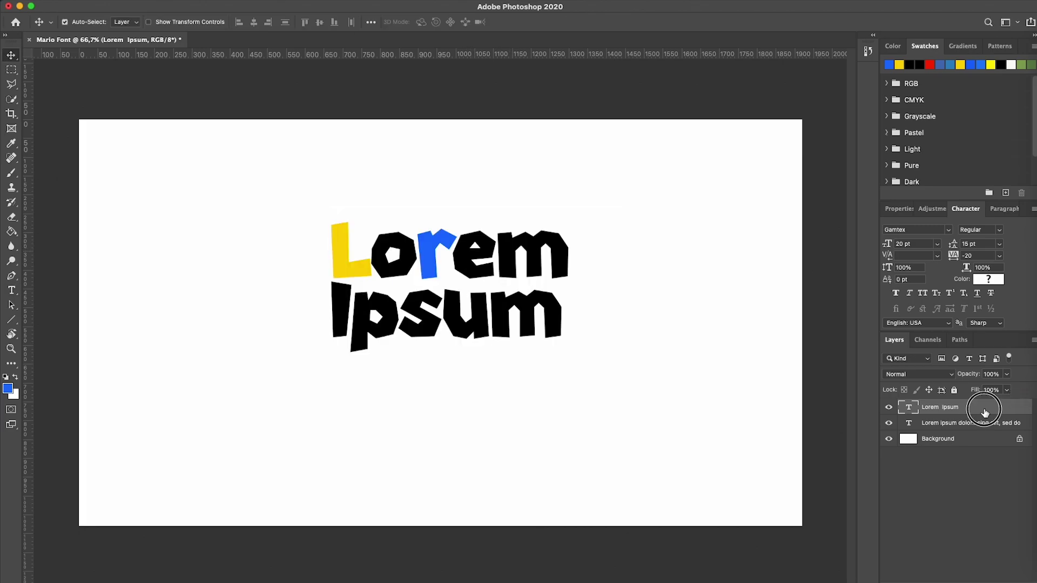
click(663, 265)
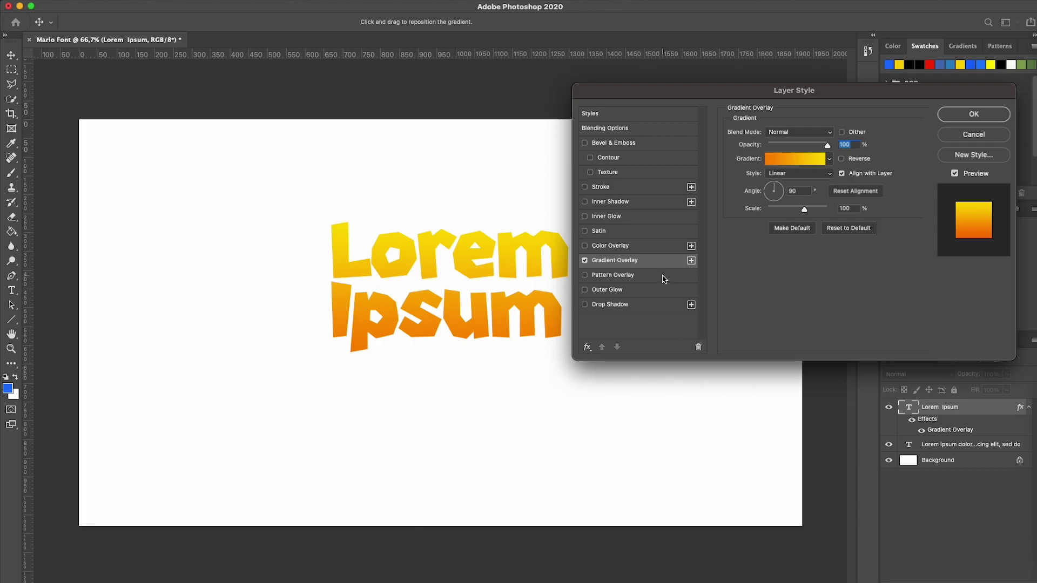
click(585, 262)
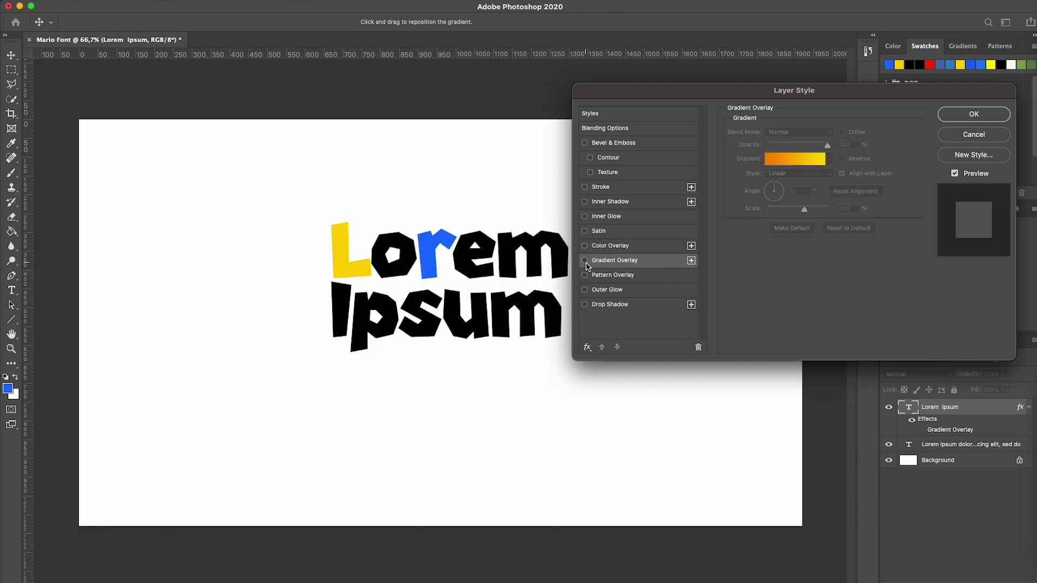
click(596, 292)
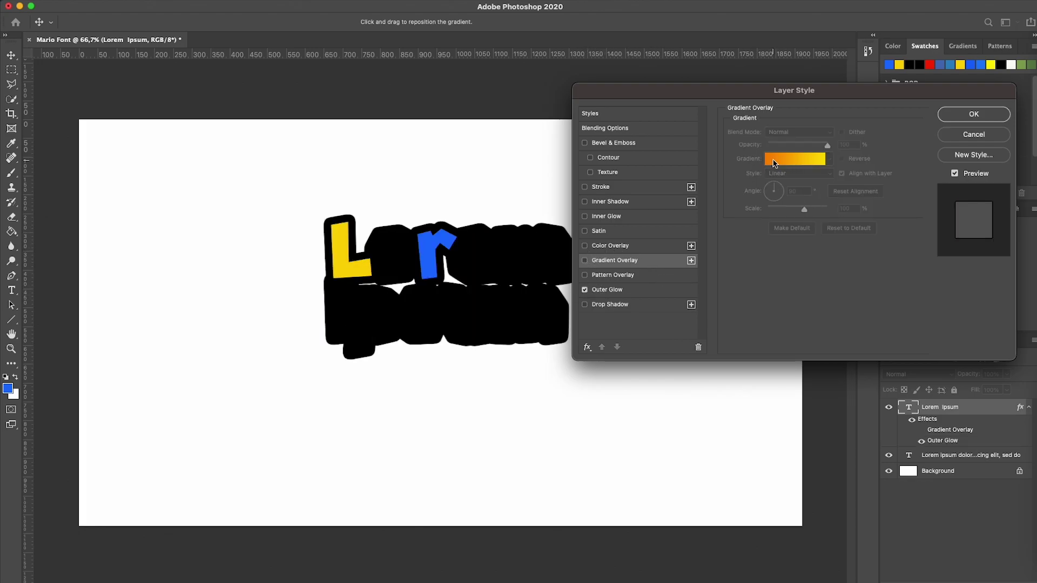
click(981, 121)
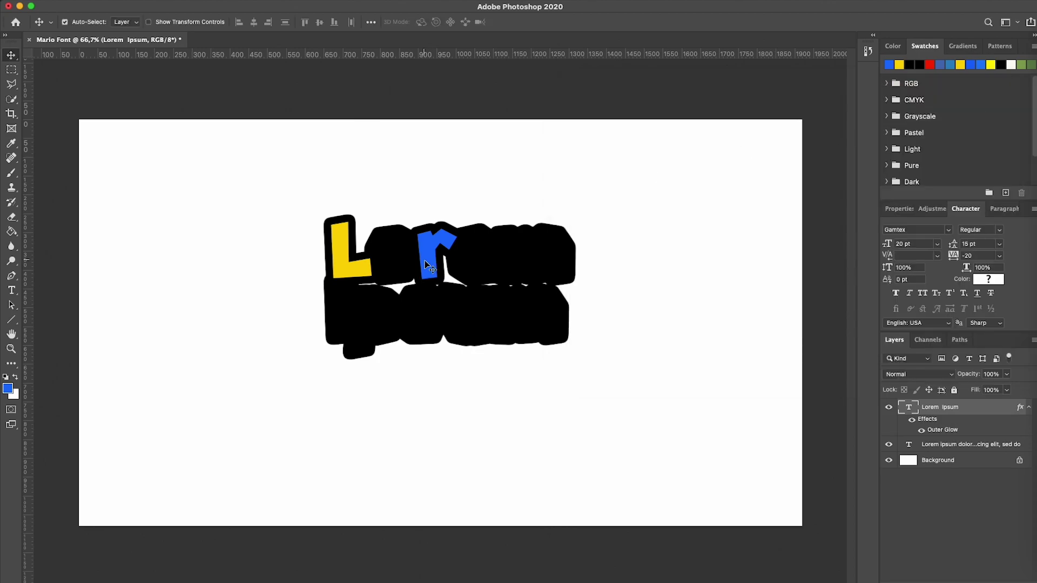
Make all the heading text orange and centre-align its lines
double_click(446, 247)
click(9, 390)
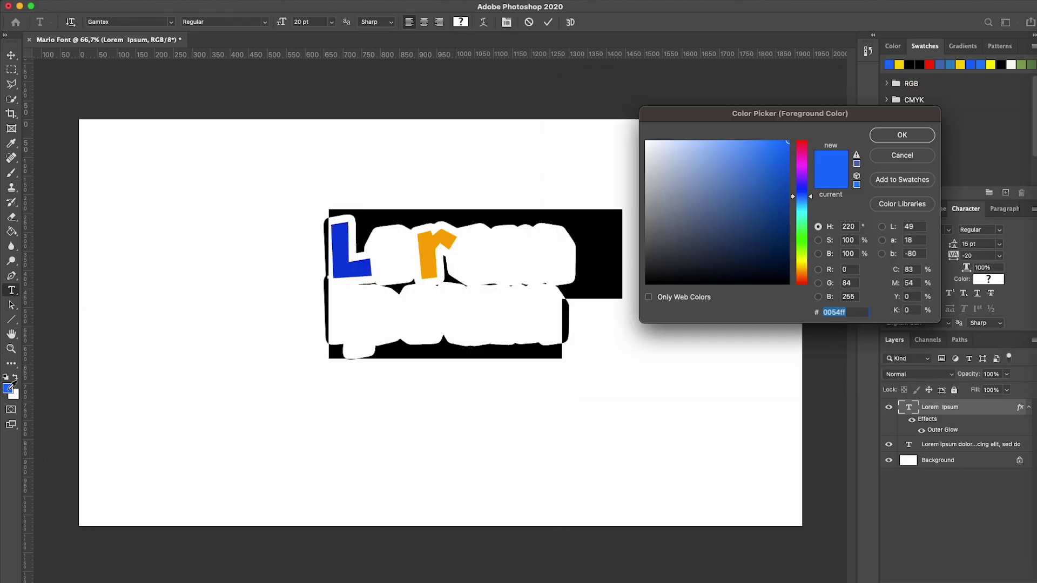
drag(709, 195, 607, 98)
click(902, 135)
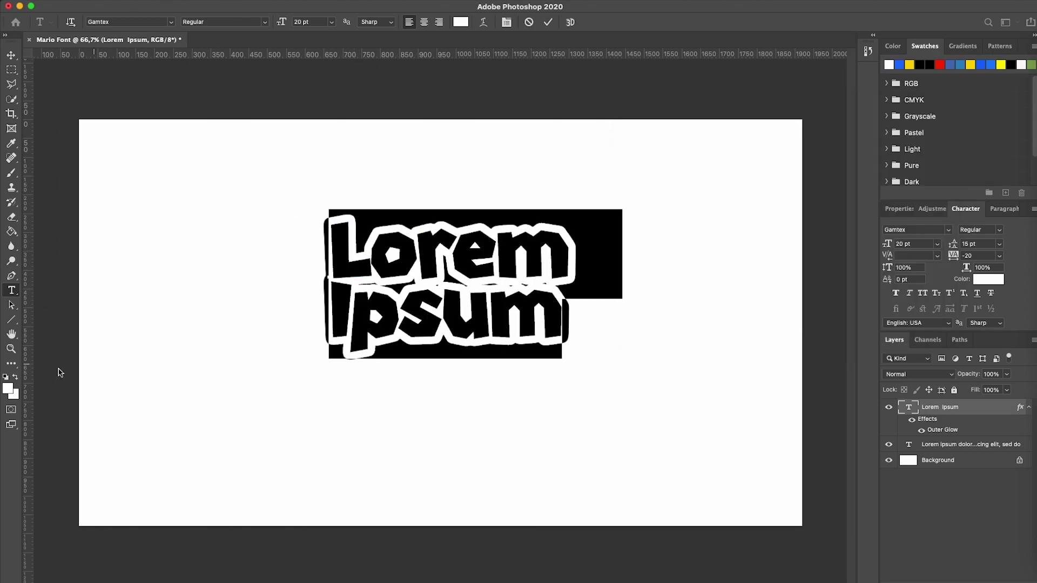
click(424, 22)
click(422, 261)
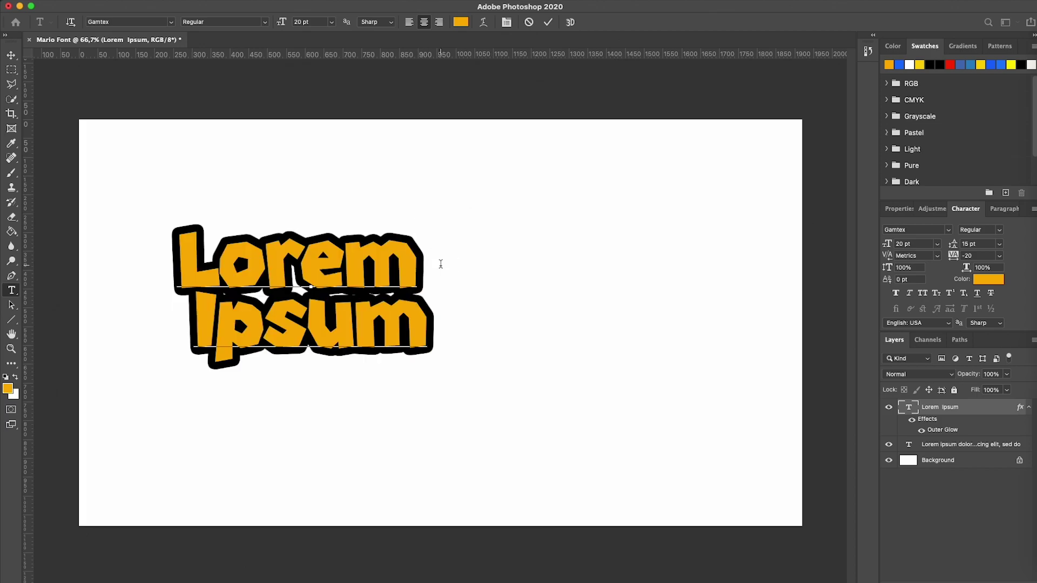
Replace the heading with 'Superrr Mary' on two lines
drag(328, 305, 578, 280)
key(ctrl+a)
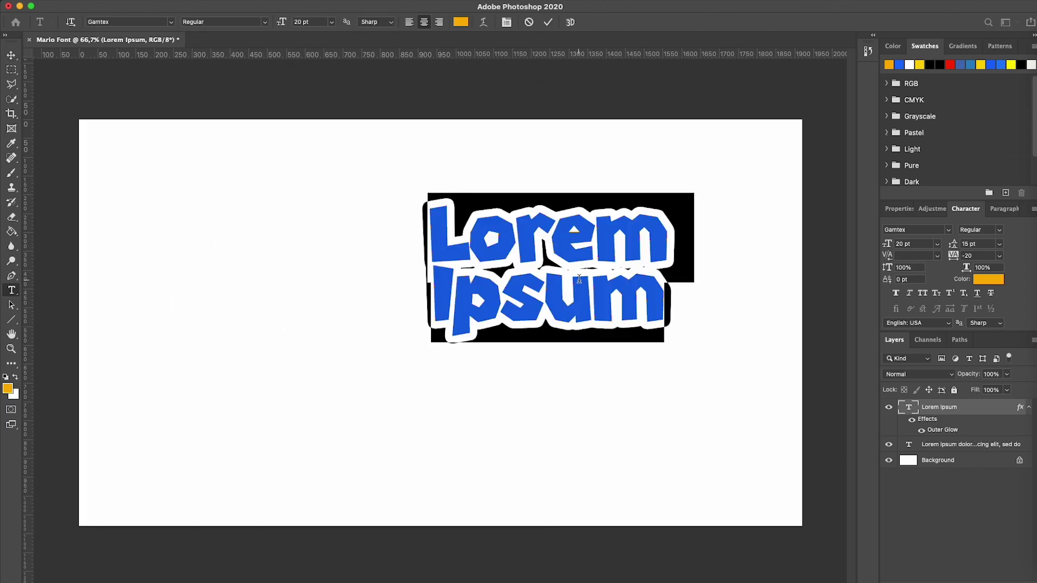
text(Super )
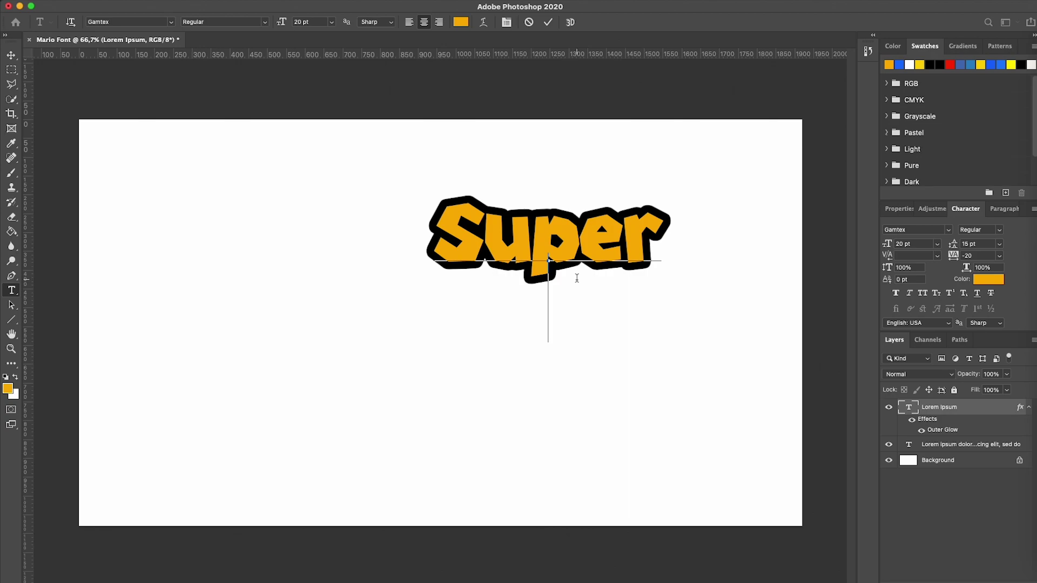
text(Mary)
click(662, 239)
text(rr)
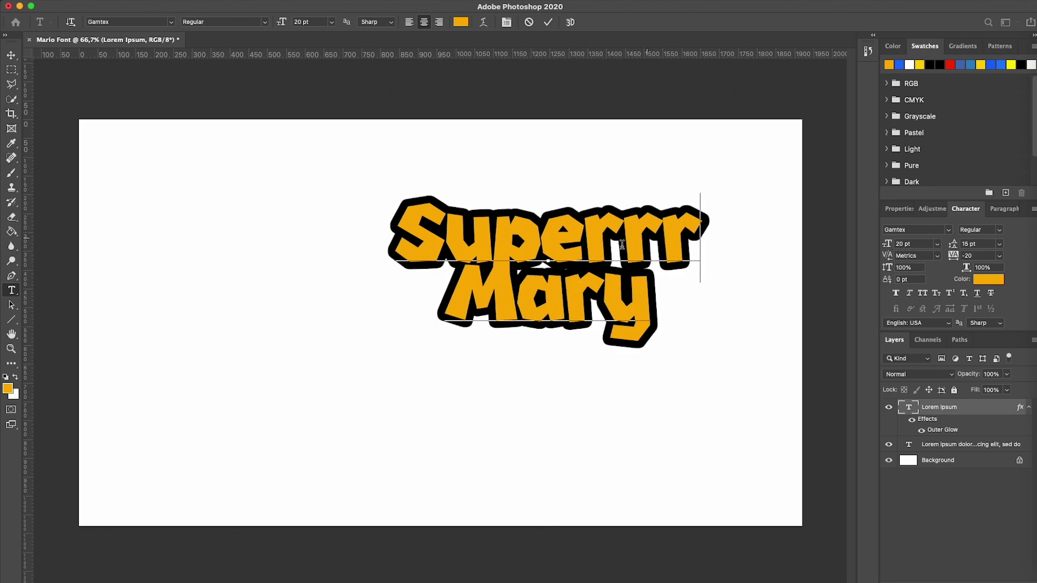
click(11, 55)
Scale the Superrr Mary text up across the canvas and reposition it
key(ctrl+t)
drag(546, 364, 733, 481)
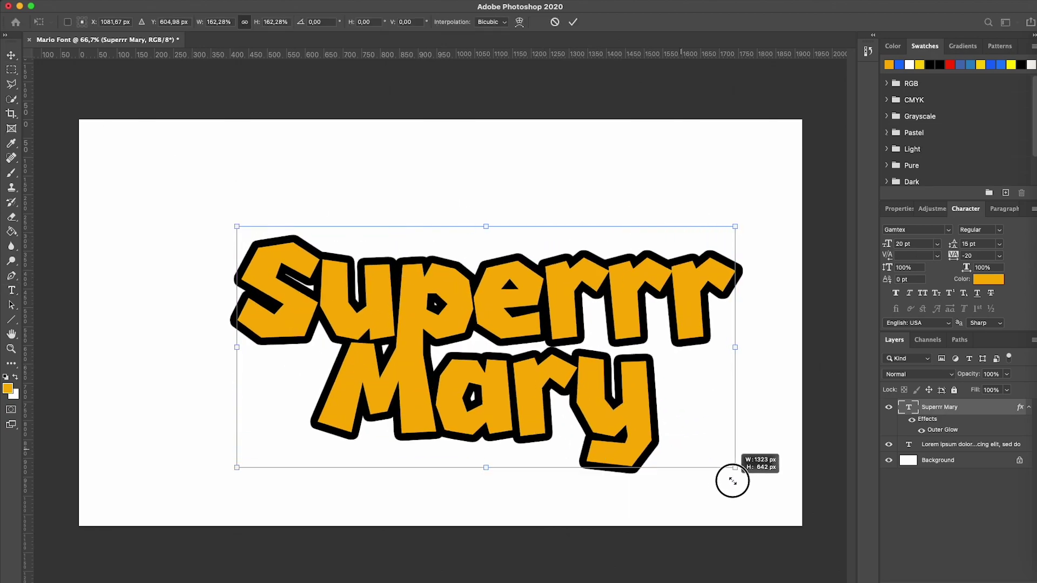
mouse_move(576, 315)
mouse_down()
mouse_move(476, 232)
mouse_move(491, 273)
mouse_up()
key(Return)
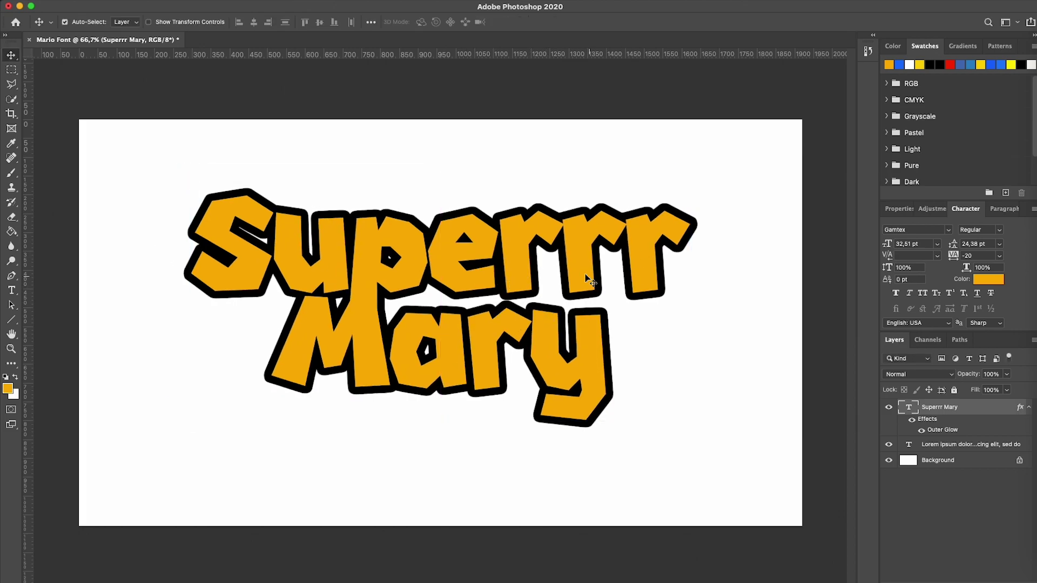
key(ctrl+z)
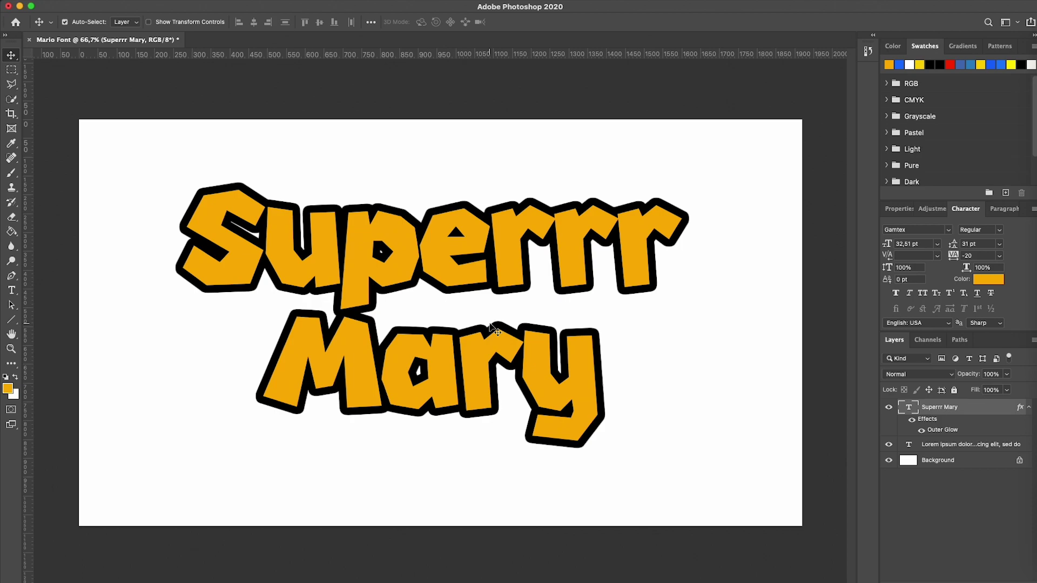
In Firefox, go from Music Fonts to Movie & TV Fonts and open the Death Note card
click(1030, 80)
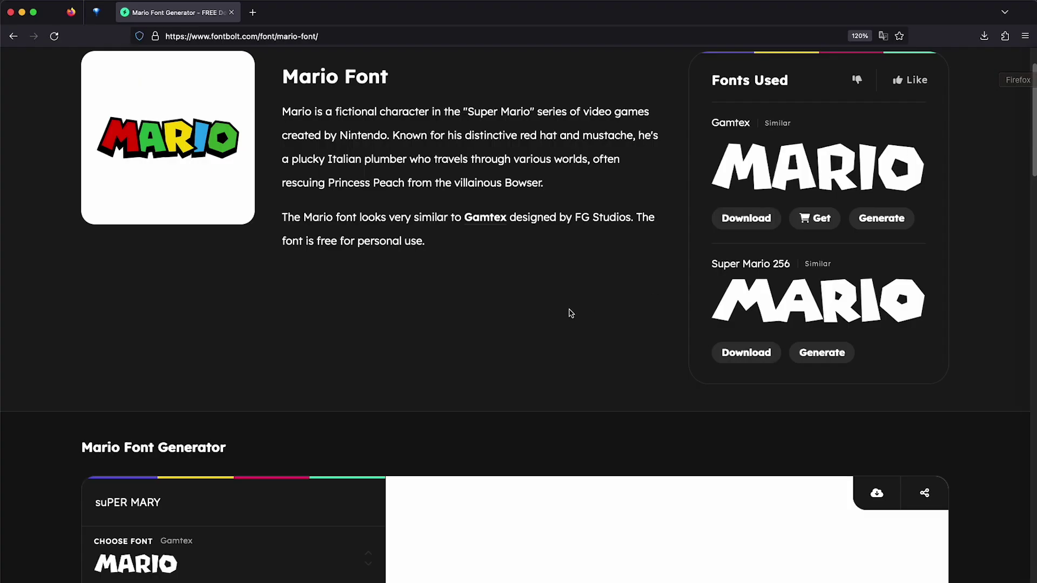
scroll(493, 197, up, 2)
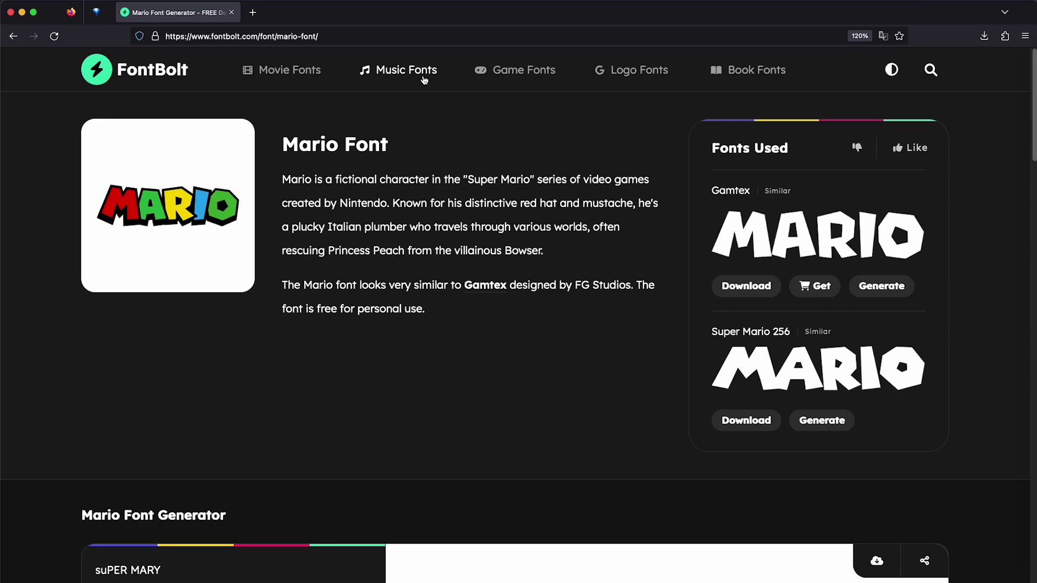
click(423, 79)
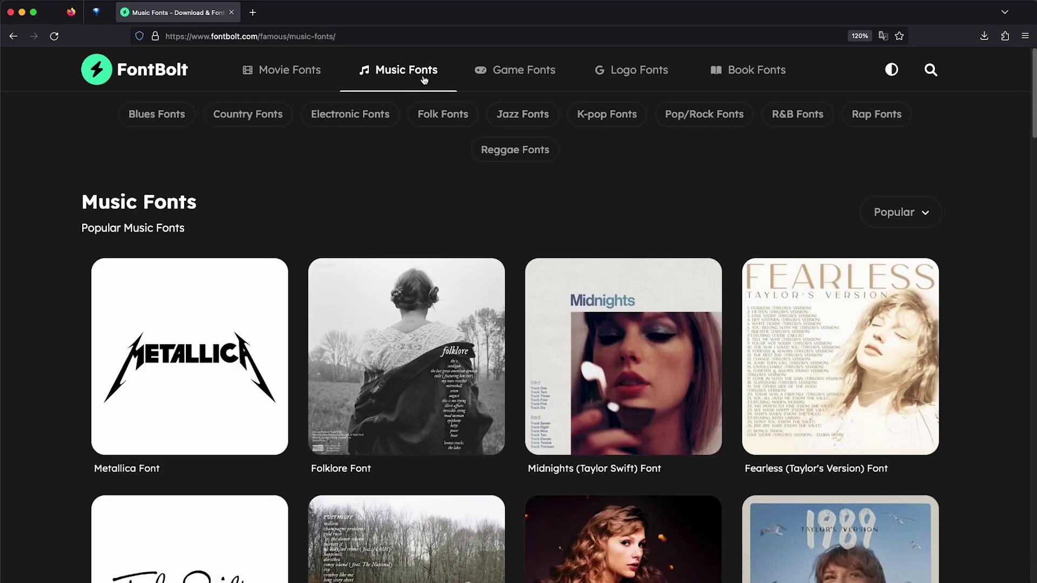
click(292, 74)
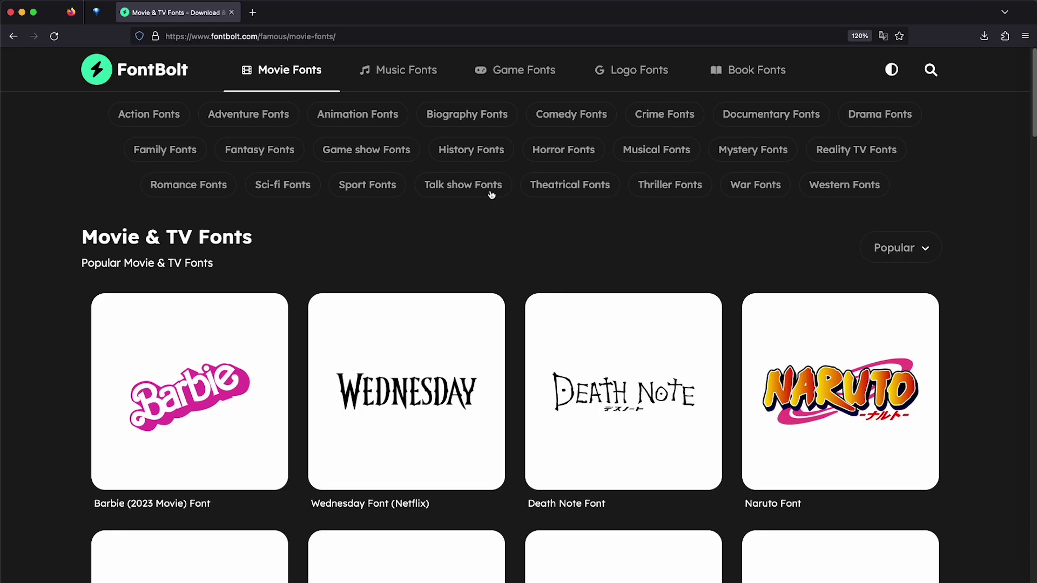
scroll(491, 195, down, 2)
click(611, 266)
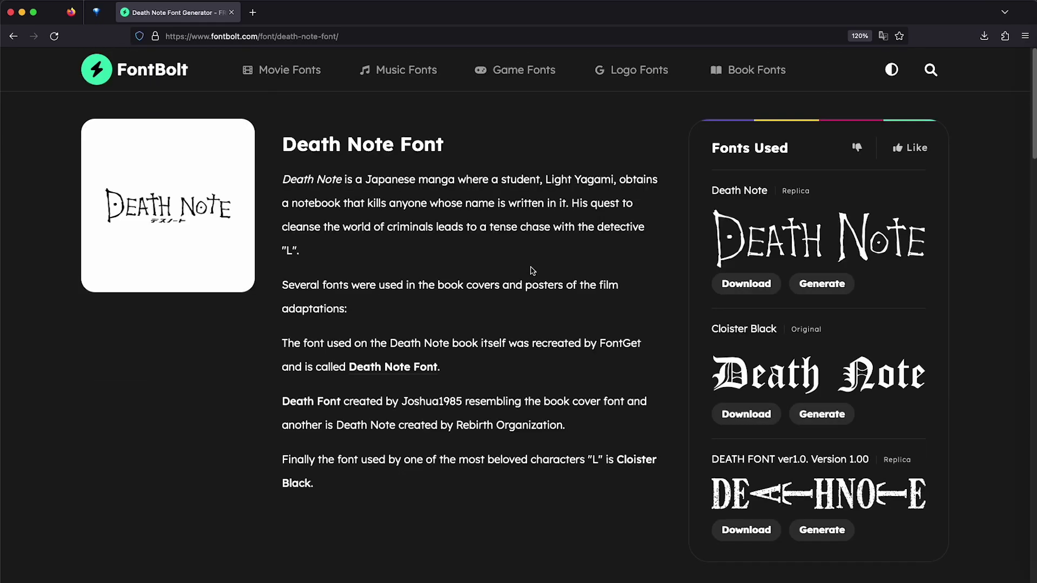
scroll(532, 270, down, 2)
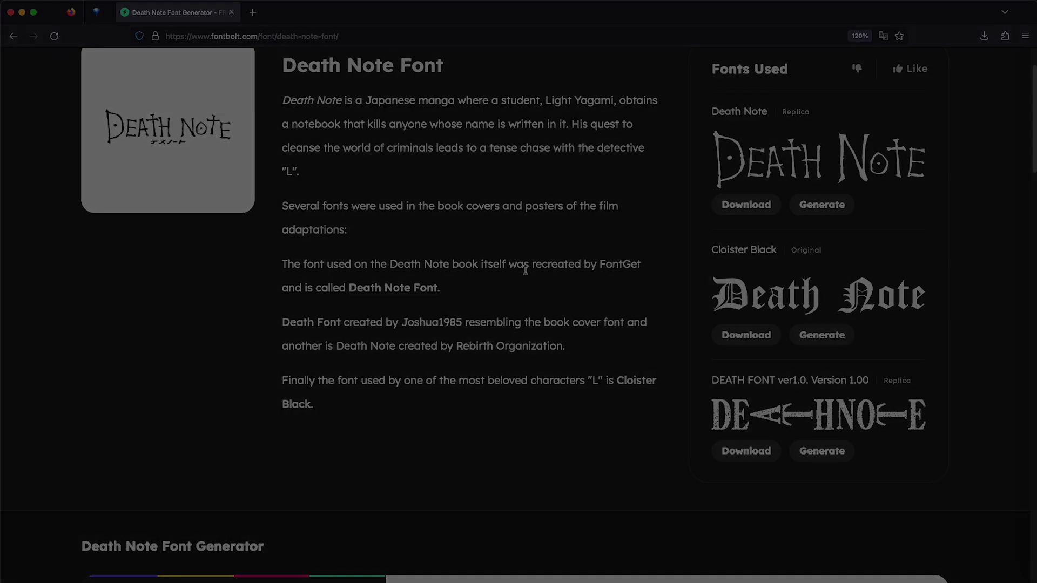